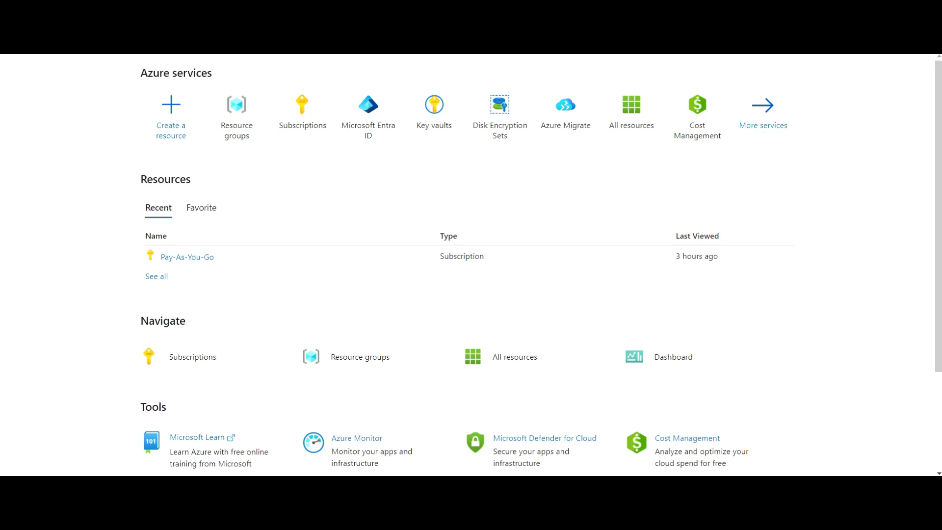
# - Search 'virtual', open Virtual machines, and start a Create > Azure virtual machine form
pyautogui.click(430, 41)
pyautogui.write('virtual')
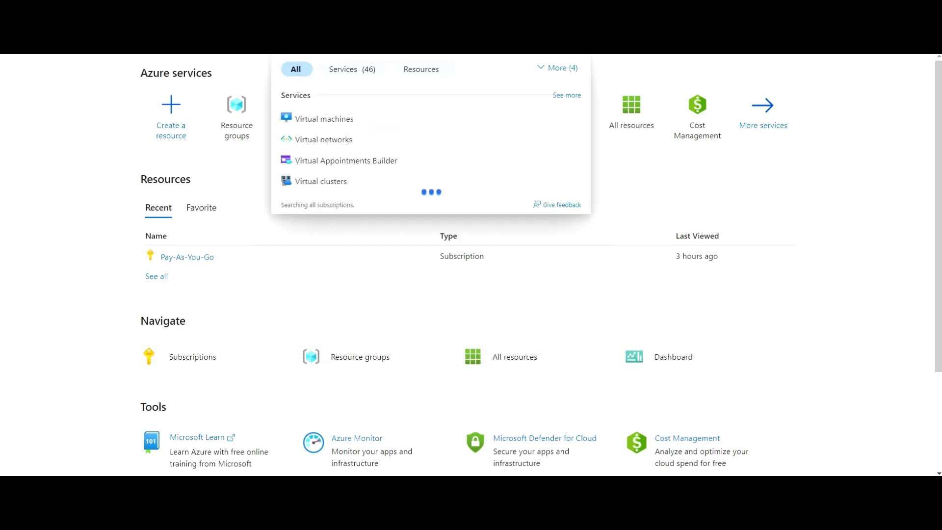
pyautogui.click(352, 120)
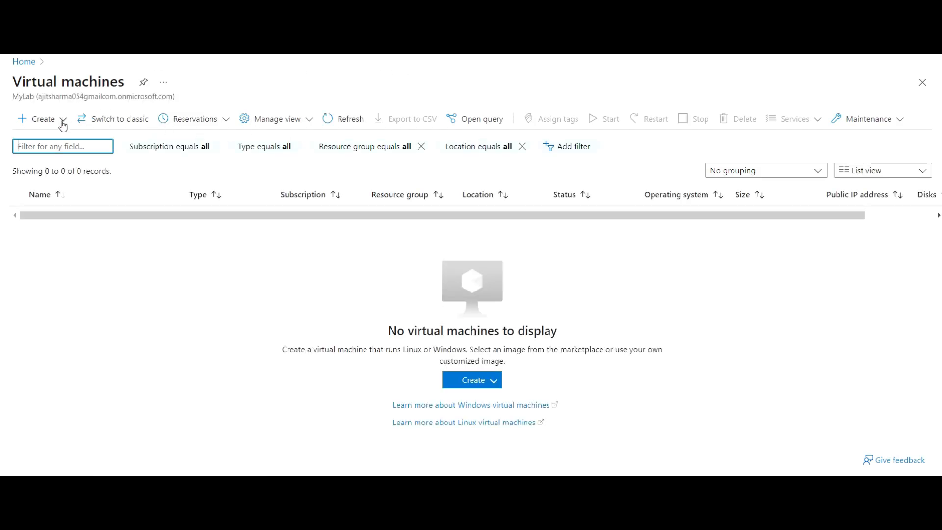
pyautogui.click(43, 120)
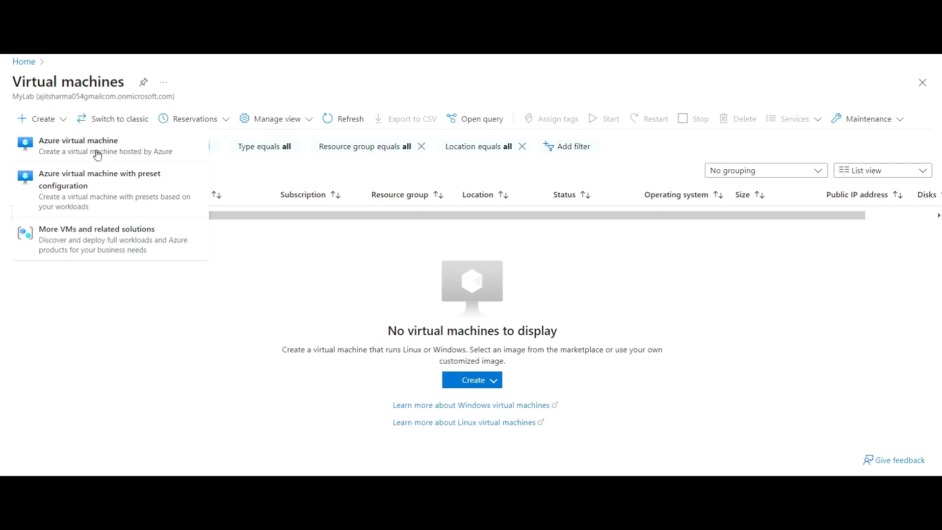
pyautogui.click(97, 154)
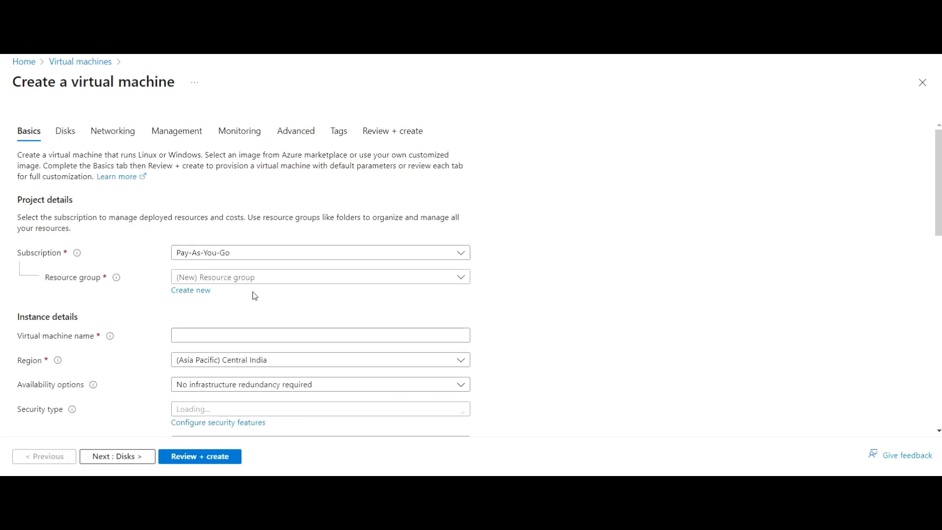
# - Put the VM in resource group MyLAB and name it 'VirtualLab'
pyautogui.click(253, 280)
pyautogui.click(237, 316)
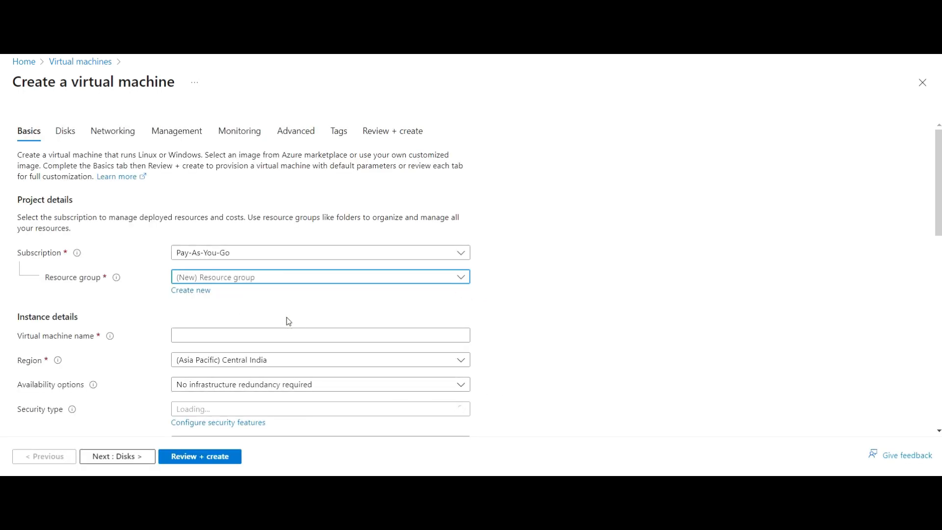
pyautogui.scroll(-1, 265, 311)
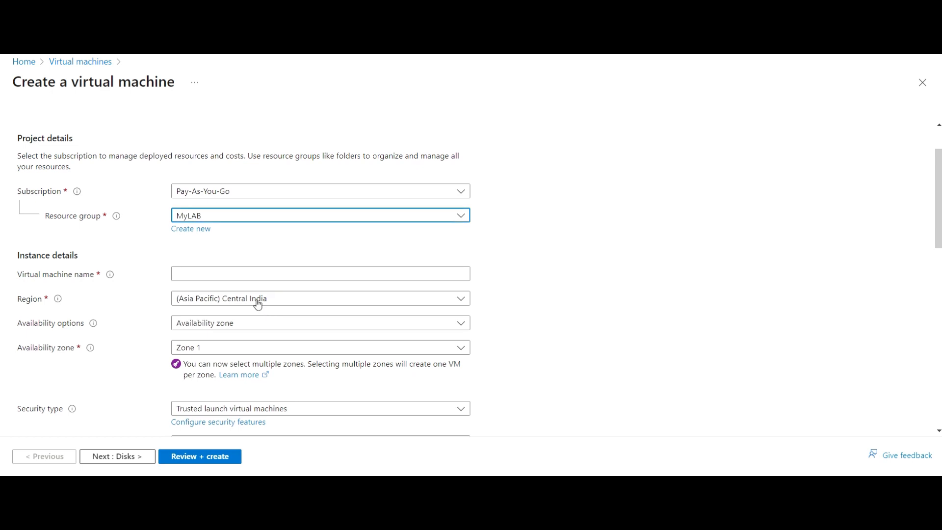
pyautogui.click(273, 274)
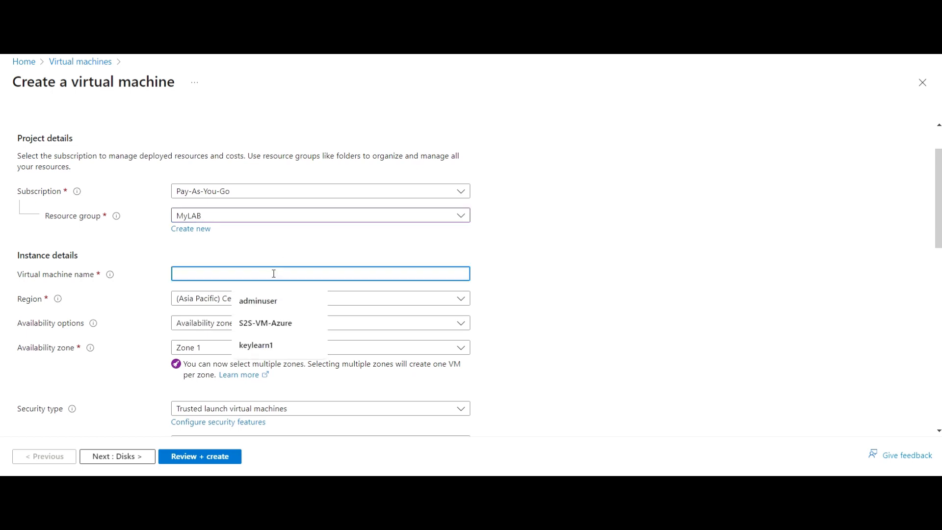
pyautogui.write('V')
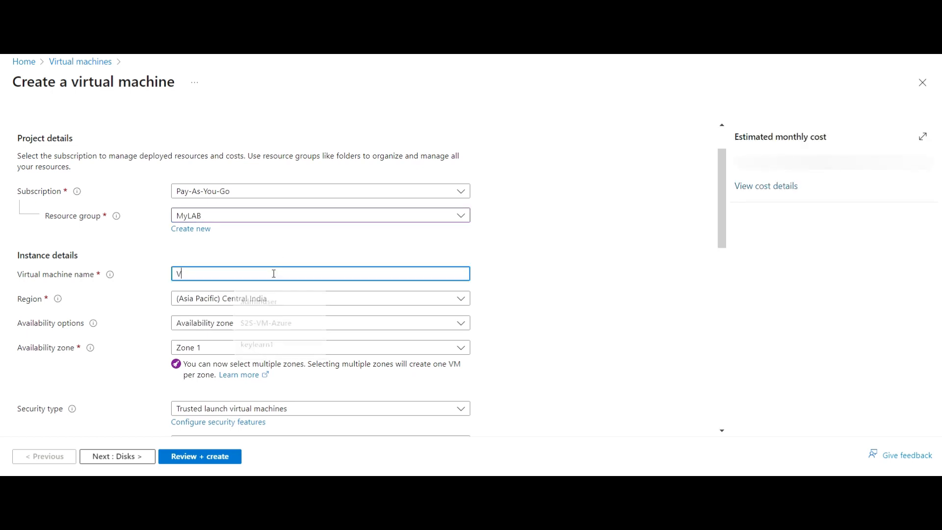
pyautogui.write('irtualMach')
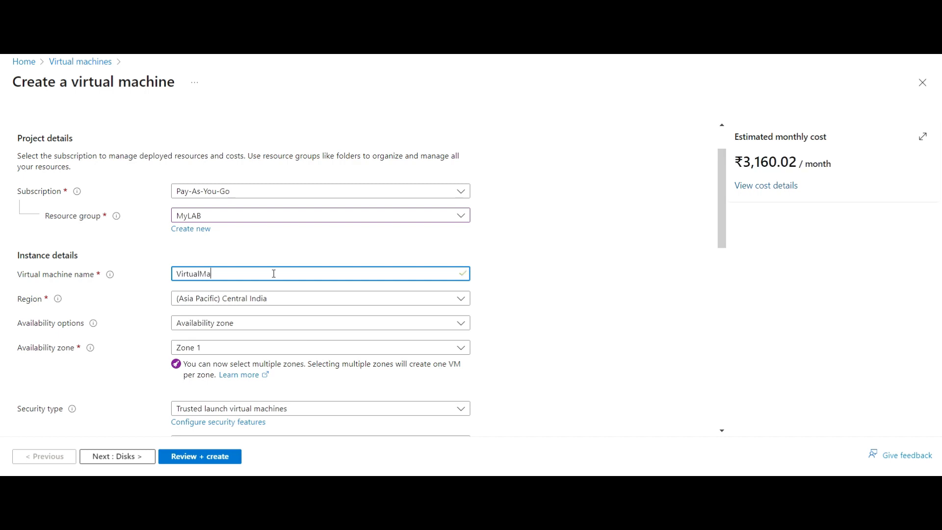
pyautogui.press('BackSpace')
pyautogui.press('BackSpace')
pyautogui.press('BackSpace')
pyautogui.press('BackSpace')
pyautogui.press('BackSpace')
pyautogui.press('BackSpace')
pyautogui.press('BackSpace')
pyautogui.press('BackSpace')
pyautogui.press('BackSpace')
pyautogui.press('BackSpace')
pyautogui.press('BackSpace')
pyautogui.press('BackSpace')
pyautogui.write('VirtualLab')
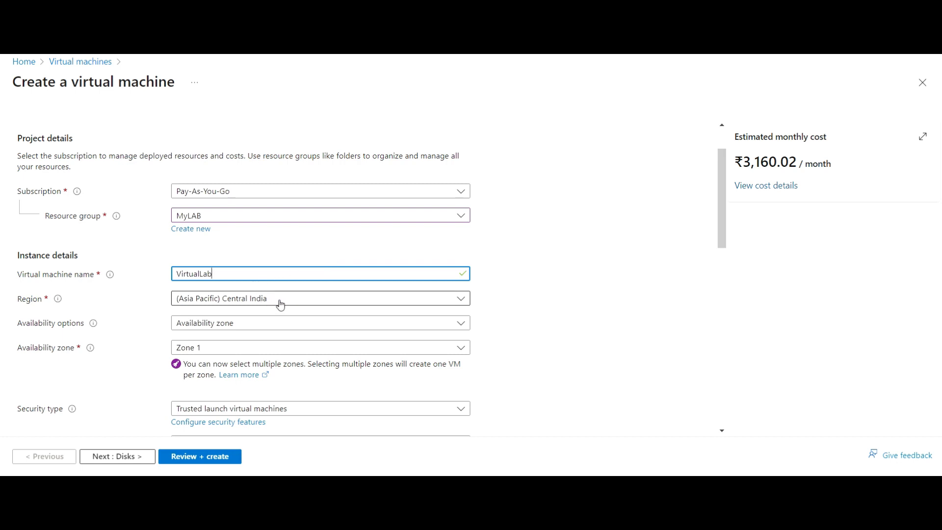
# - Set Availability options to 'No infrastructure redundancy required'
pyautogui.click(260, 326)
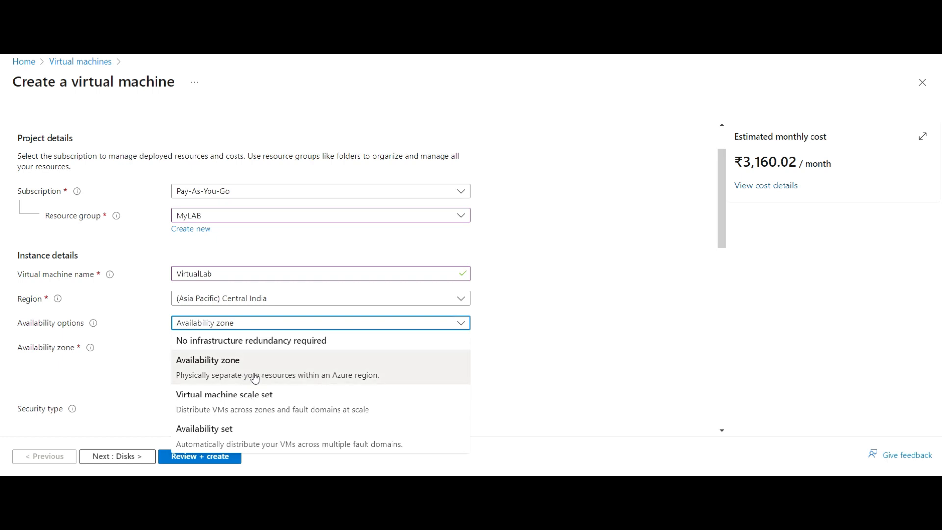
pyautogui.click(497, 340)
pyautogui.click(403, 323)
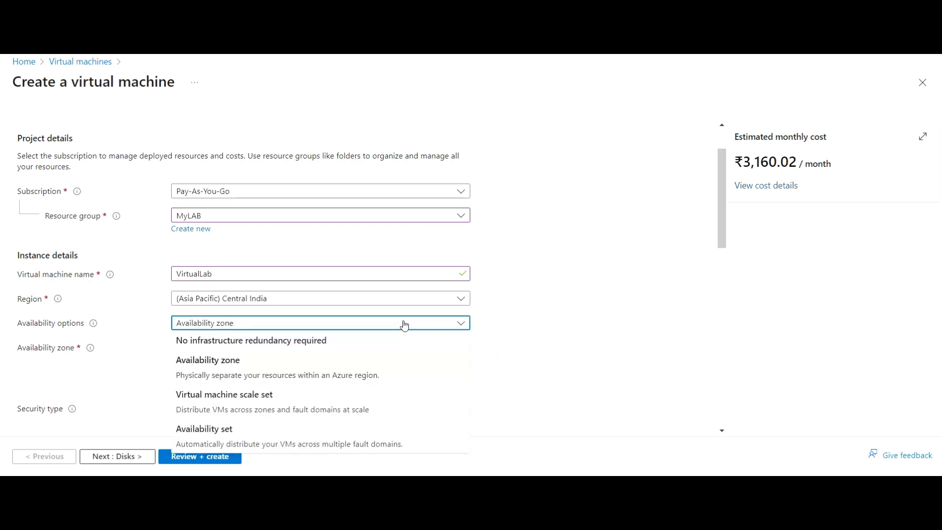
pyautogui.click(279, 345)
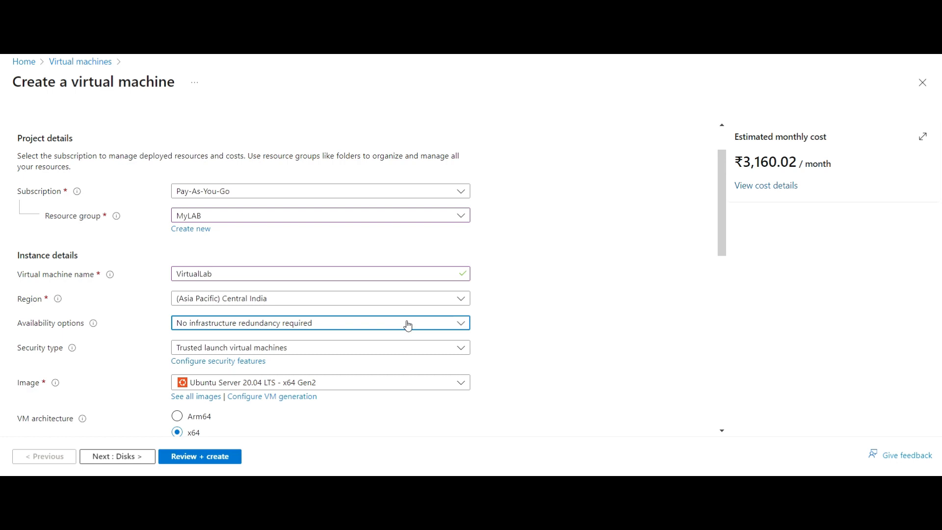
# - Set the Security type to Standard
pyautogui.scroll(-1, 338, 332)
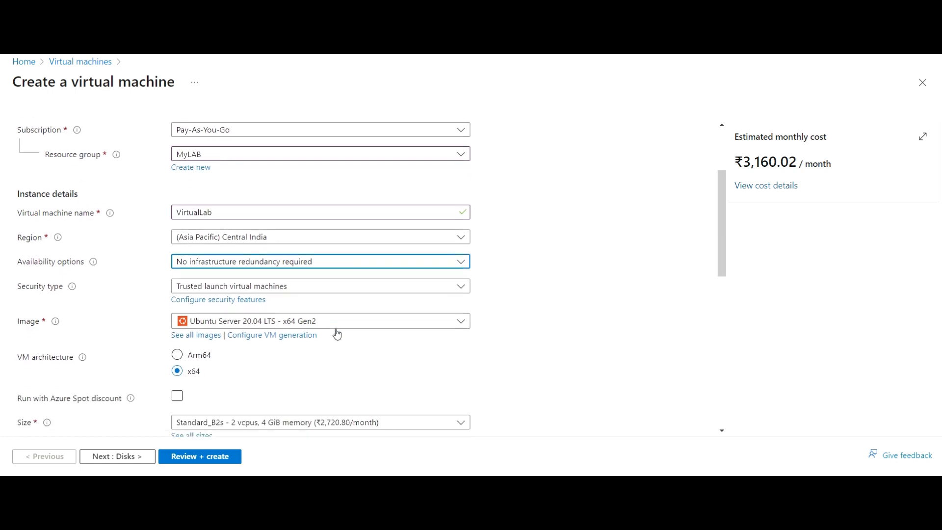
pyautogui.click(318, 287)
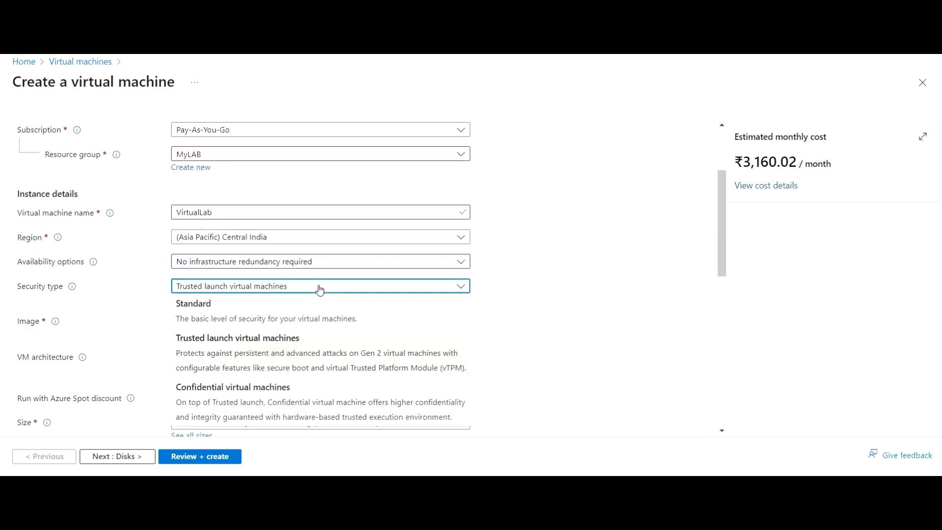
pyautogui.click(309, 314)
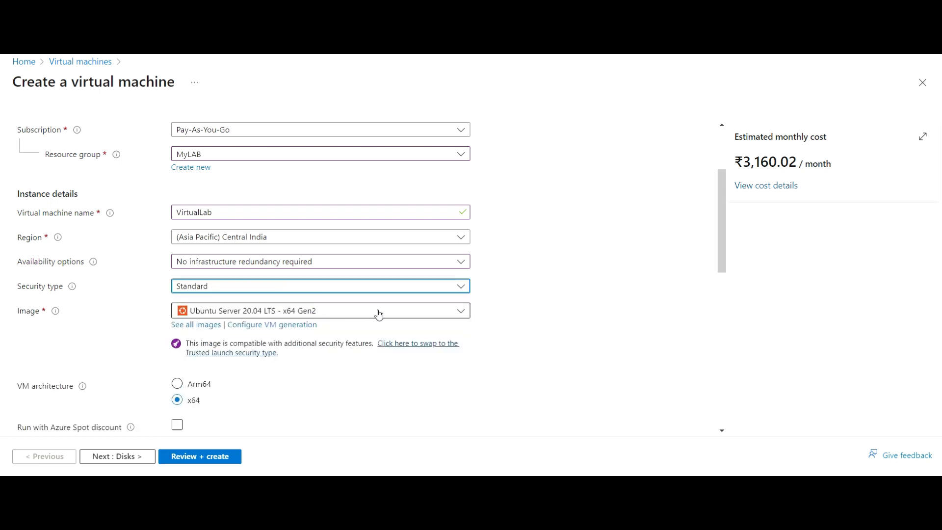
# - Choose the Windows Server 2022 Datacenter: Azure Edition - x64 Gen2 image
pyautogui.click(334, 315)
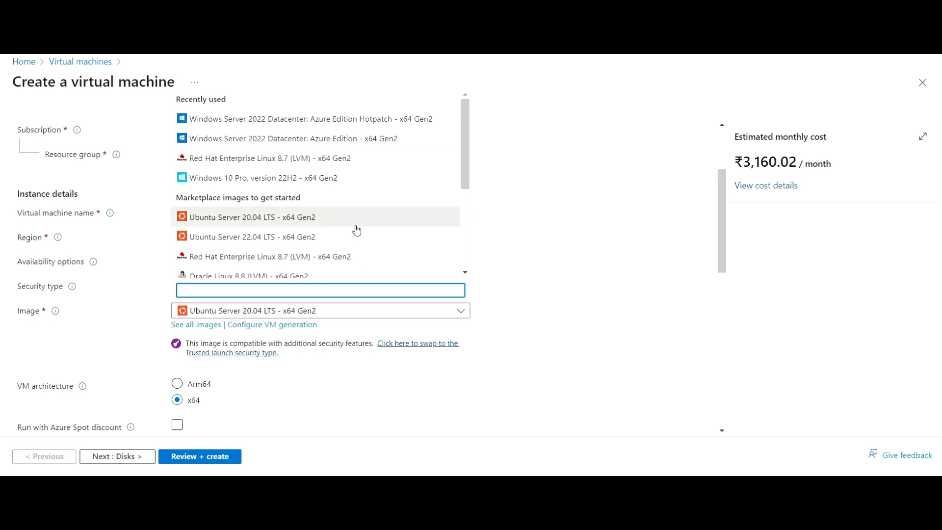
pyautogui.click(348, 139)
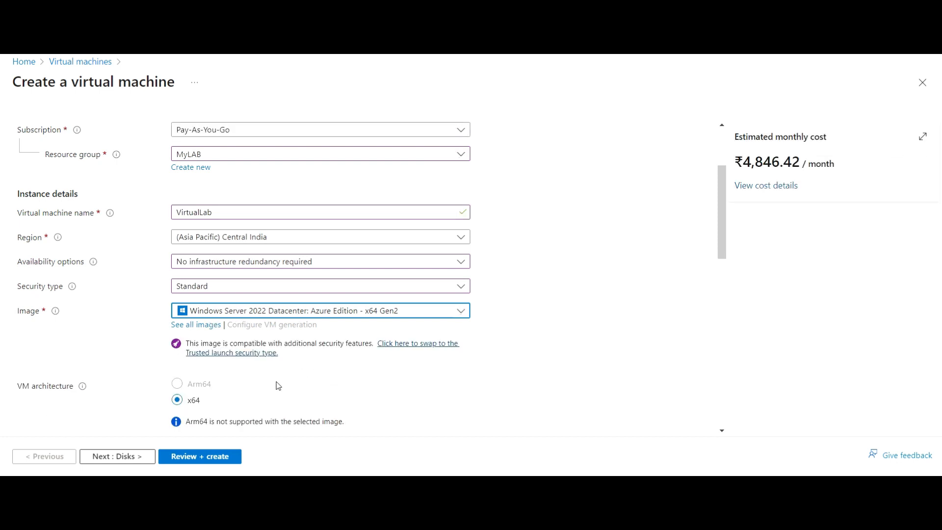
pyautogui.scroll(-1, 567, 294)
pyautogui.scroll(-3, 569, 292)
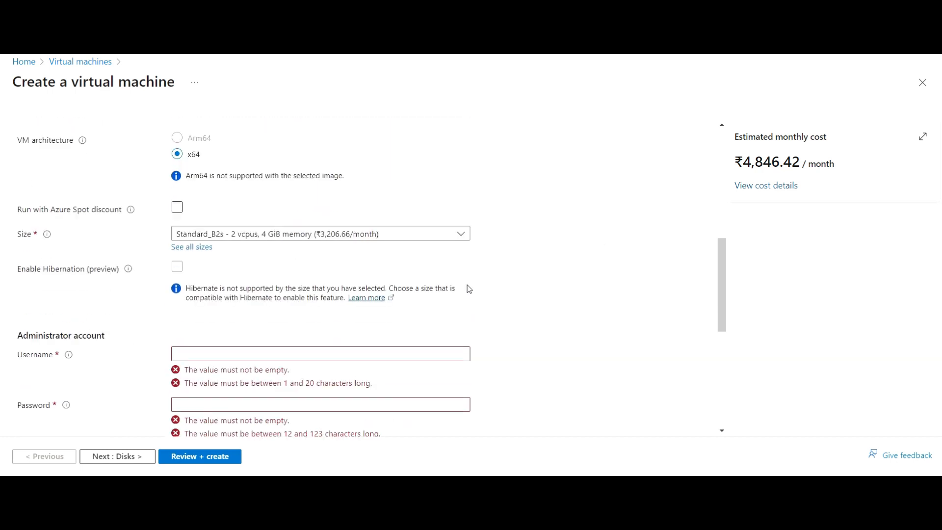
# - Review the VM size list and keep Standard_B2s
pyautogui.click(342, 237)
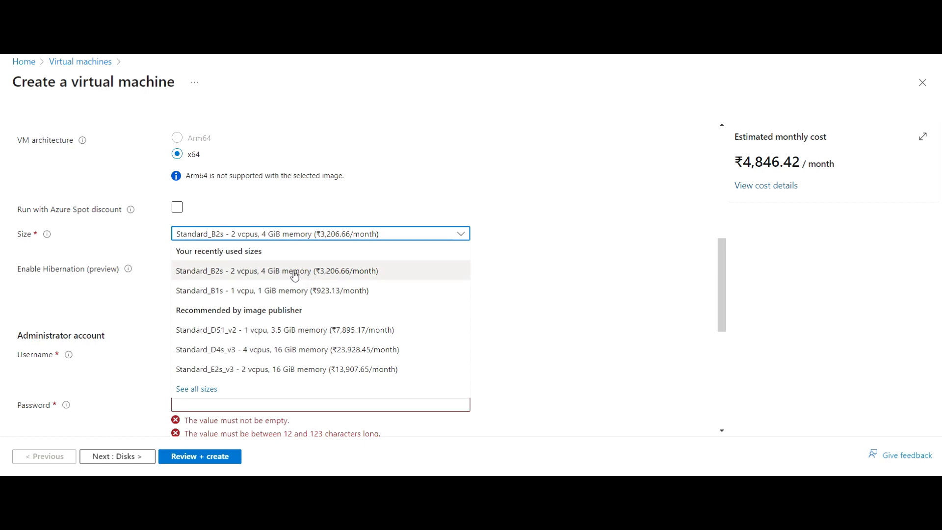
pyautogui.click(295, 275)
pyautogui.scroll(1, 516, 270)
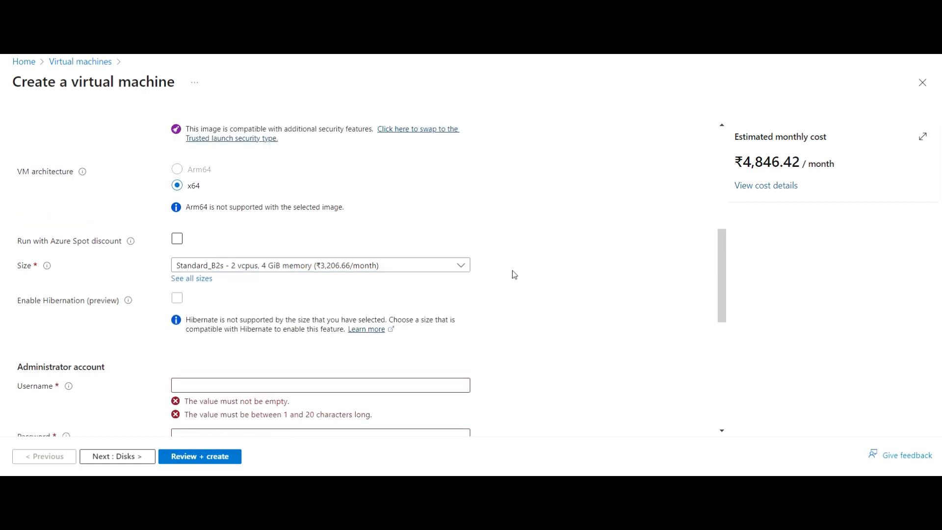
pyautogui.click(308, 297)
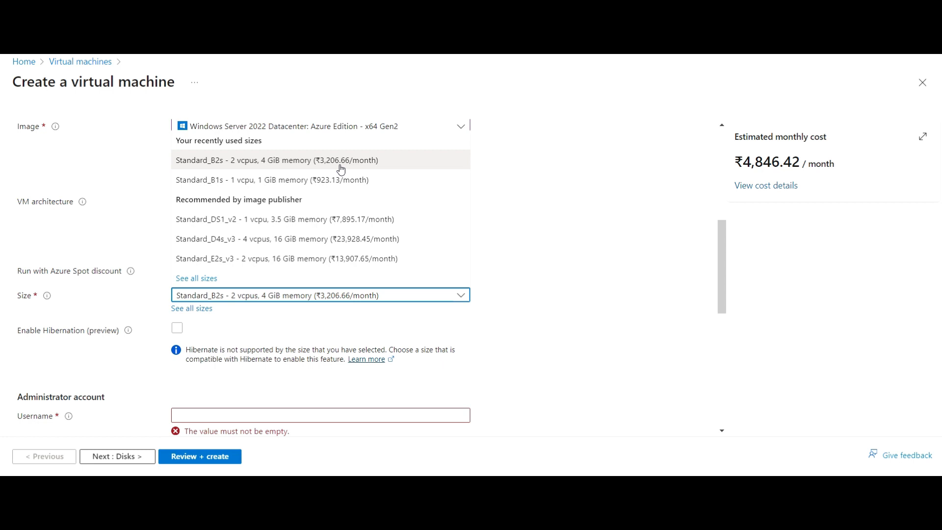
pyautogui.click(515, 203)
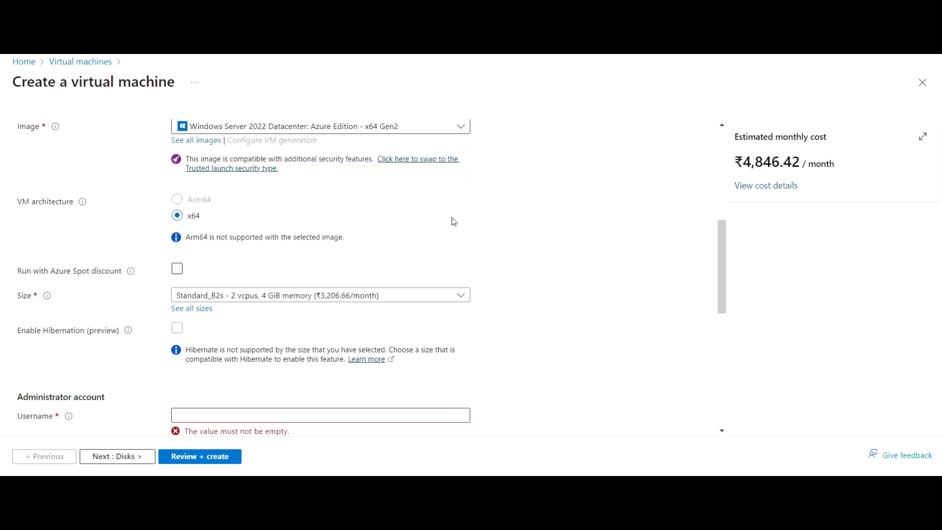
# - Fill in the administrator username, the password and its confirmation
pyautogui.scroll(-5, 389, 246)
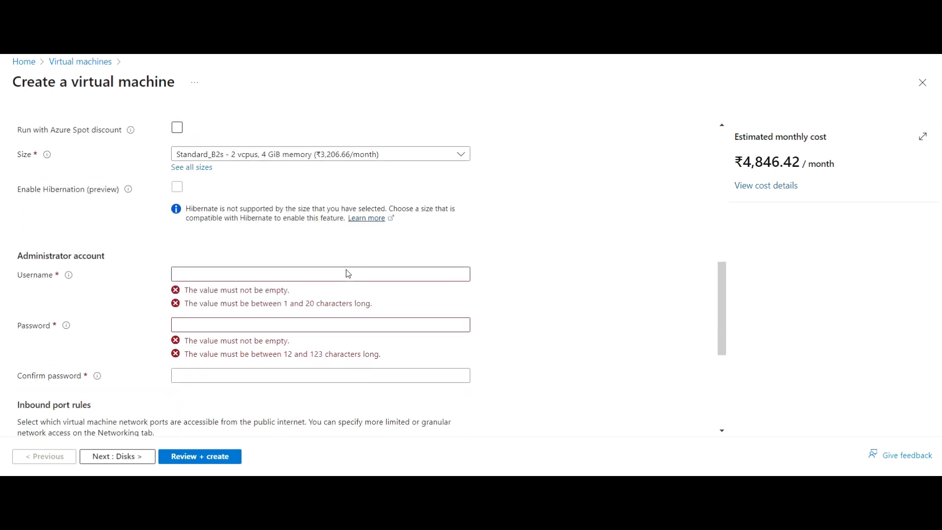
pyautogui.click(285, 170)
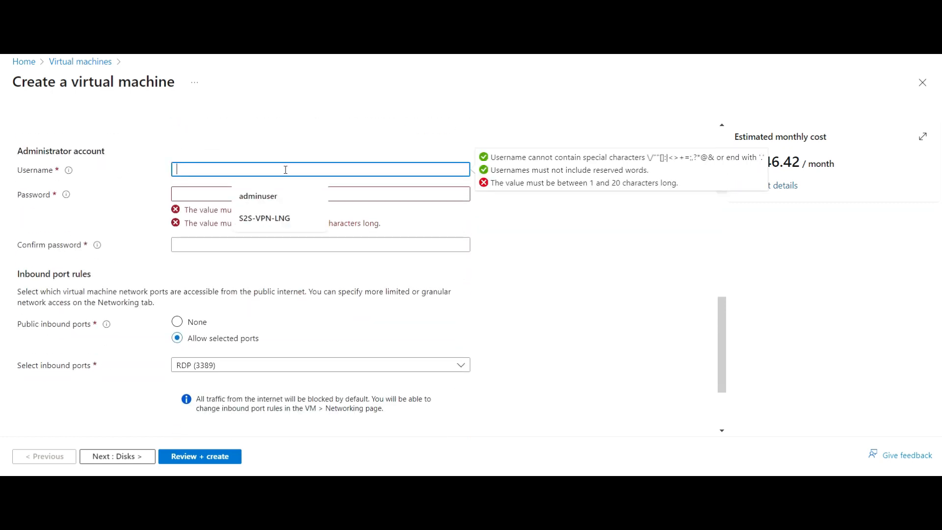
pyautogui.write('admin')
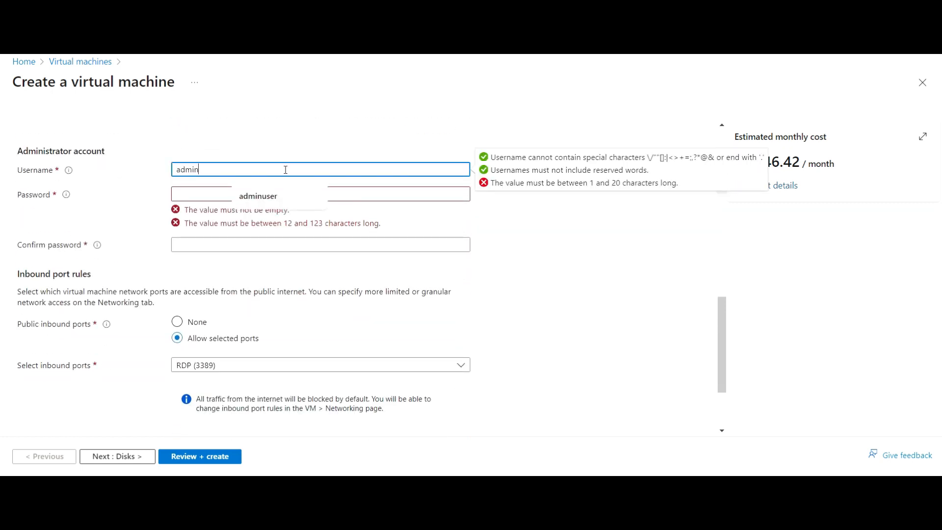
pyautogui.write('user')
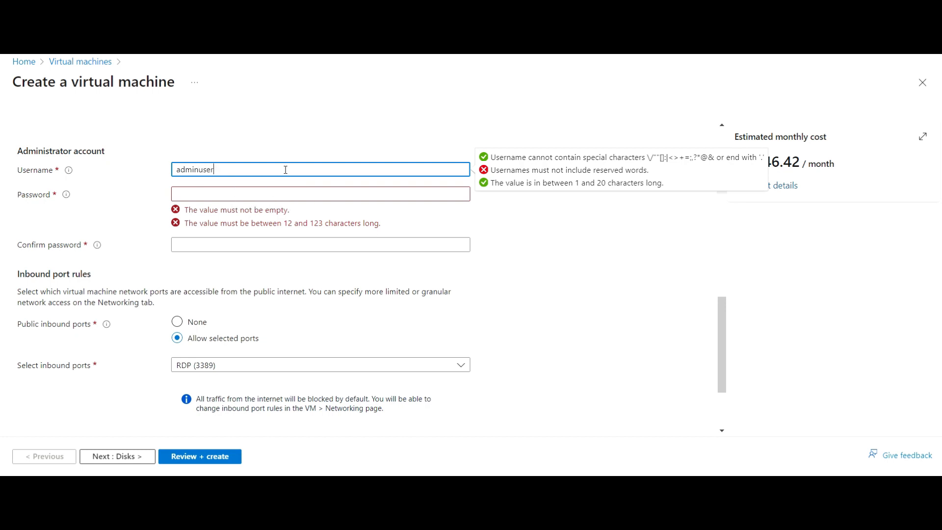
pyautogui.click(285, 194)
pyautogui.write('Pas')
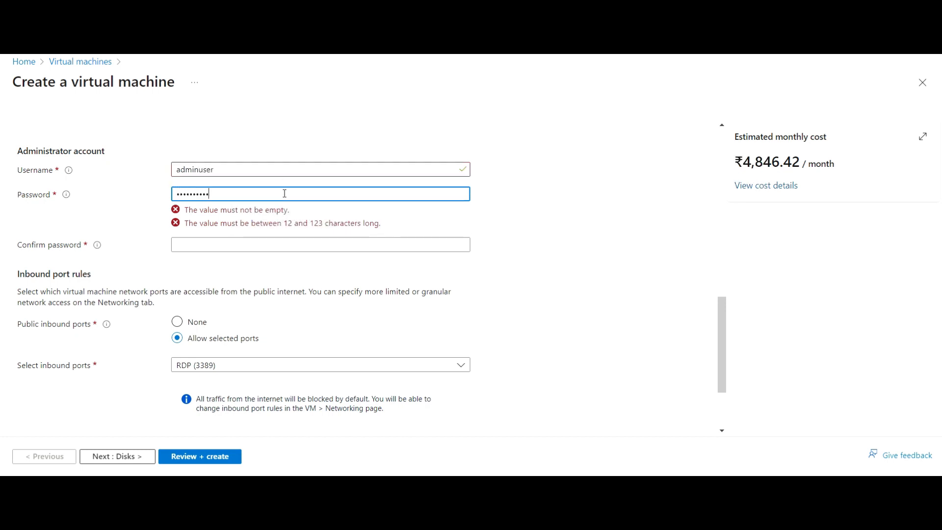
pyautogui.press('Tab')
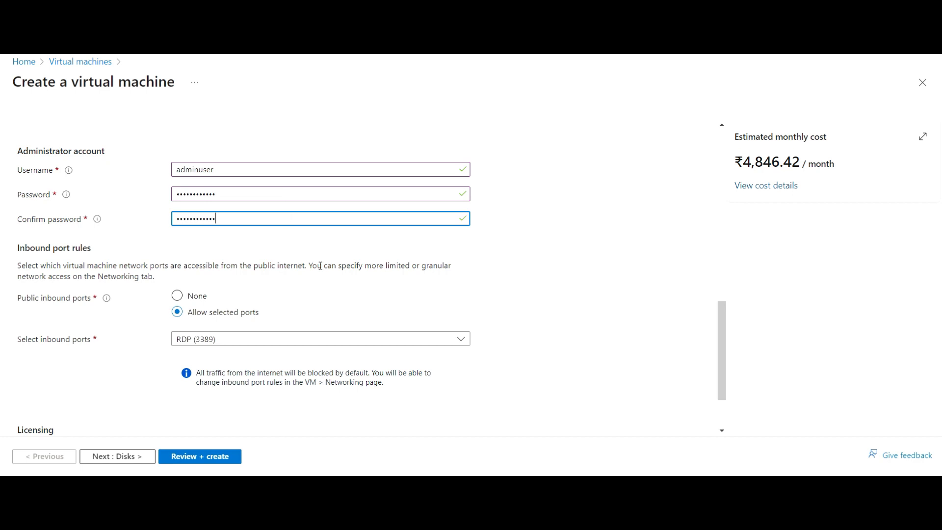
pyautogui.click(536, 276)
pyautogui.scroll(-2, 325, 259)
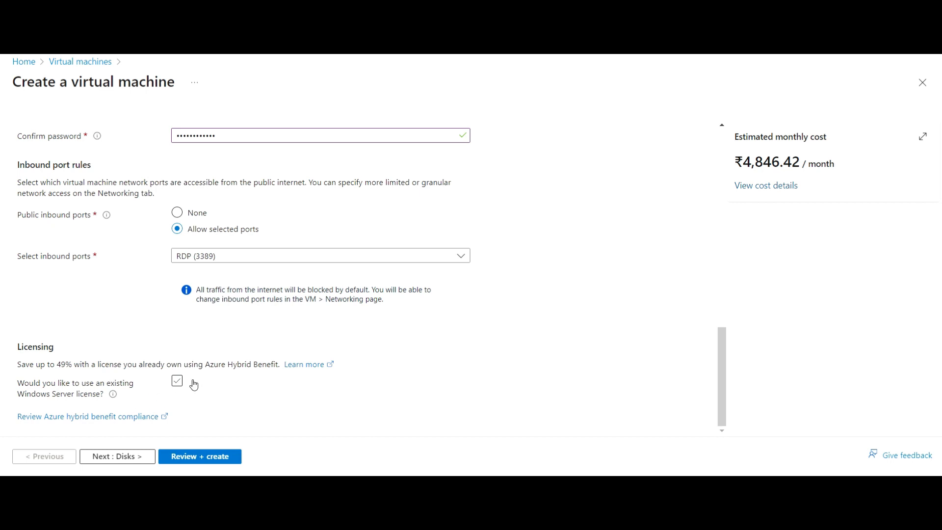
# - Move to the Disks step, keeping the default 127 GiB OS disk size
pyautogui.click(141, 462)
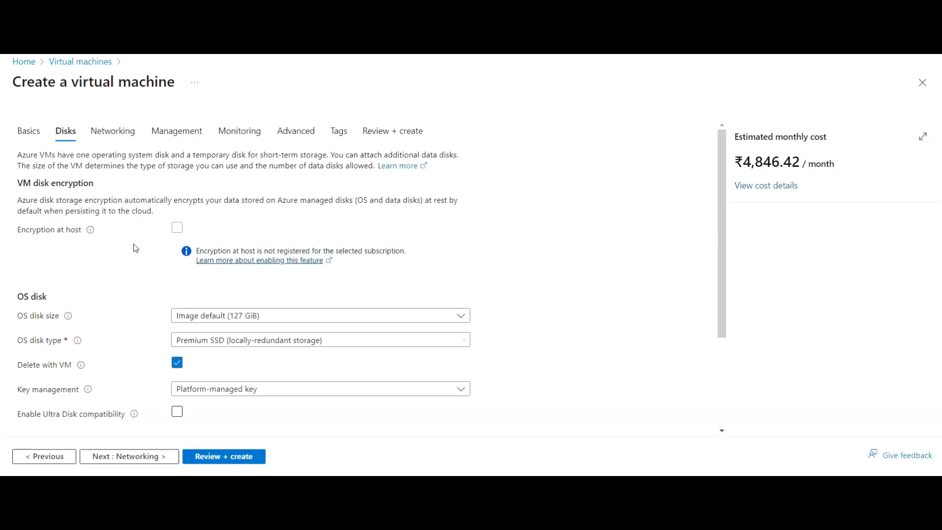
pyautogui.scroll(-1, 120, 269)
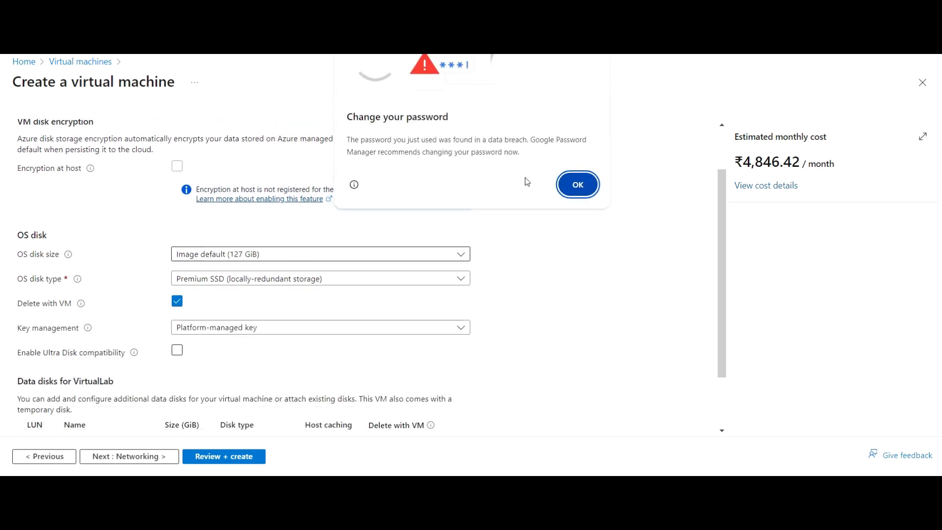
pyautogui.click(579, 186)
pyautogui.click(199, 259)
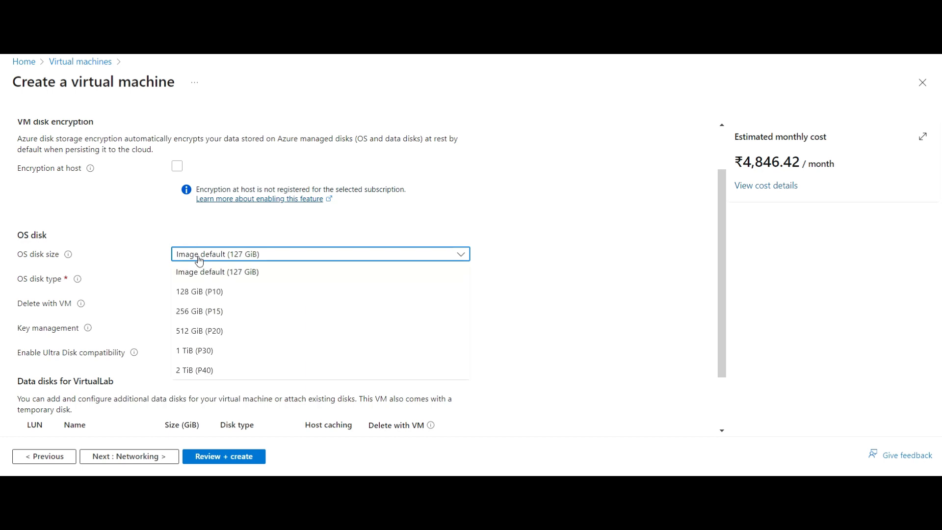
pyautogui.click(199, 260)
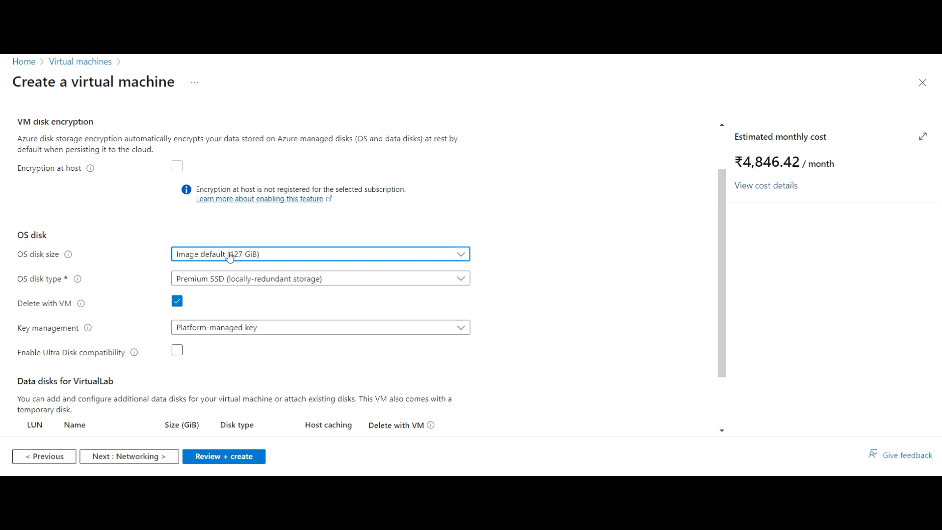
# - Set the OS disk type to Standard HDD, lowering the estimate to ₹3,745.49/month
pyautogui.click(204, 280)
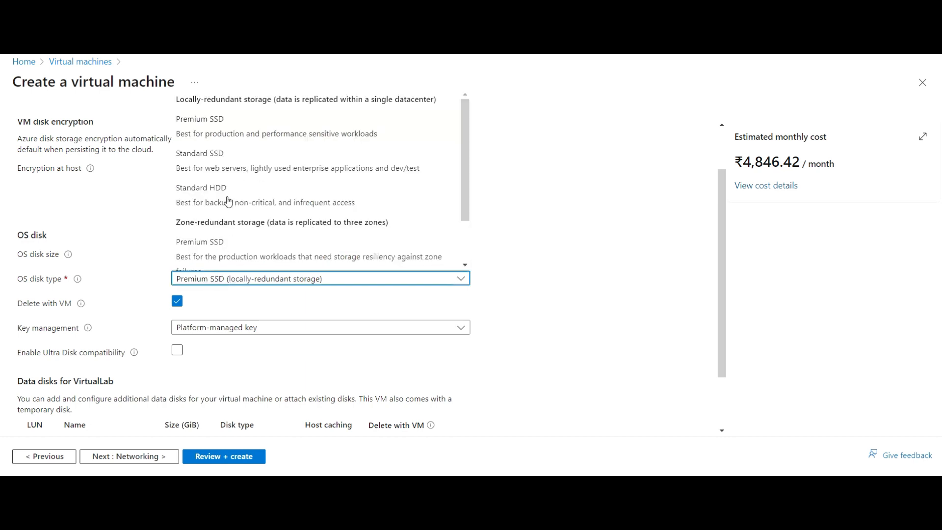
pyautogui.click(228, 199)
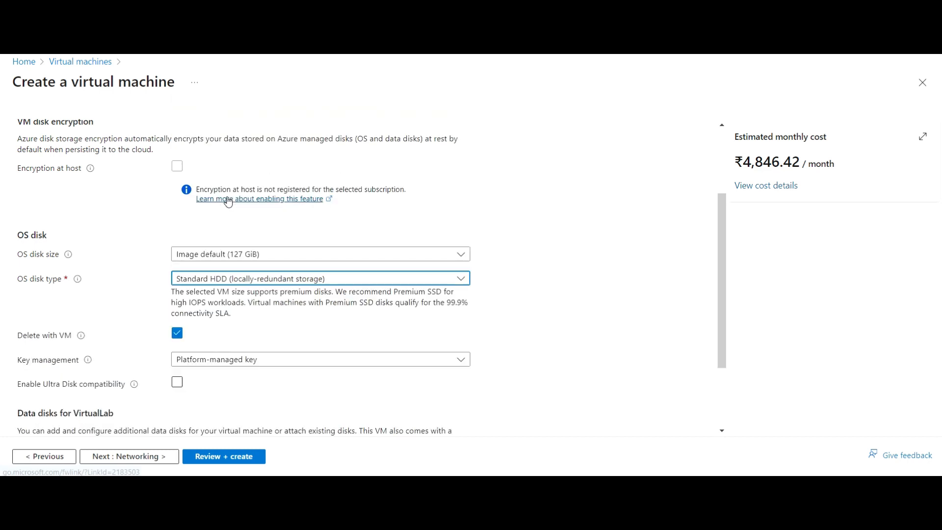
pyautogui.click(503, 276)
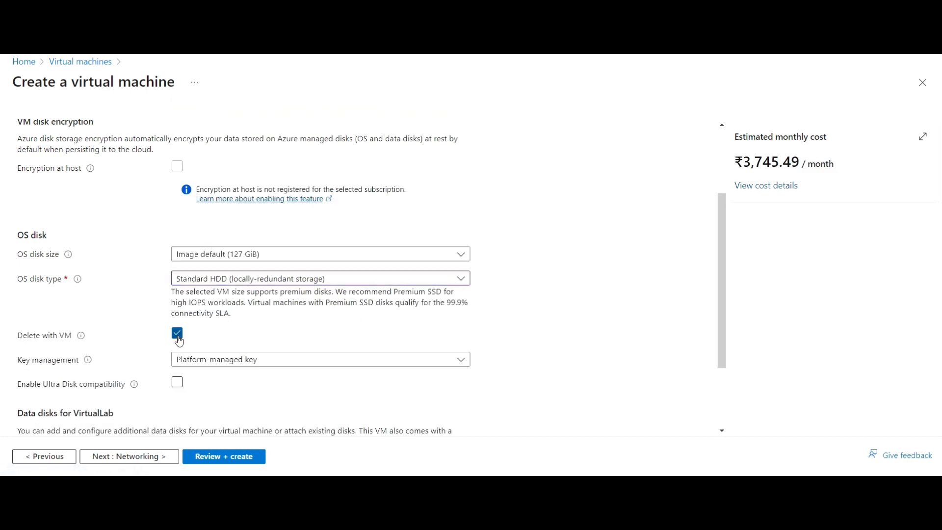
pyautogui.scroll(-1, 208, 312)
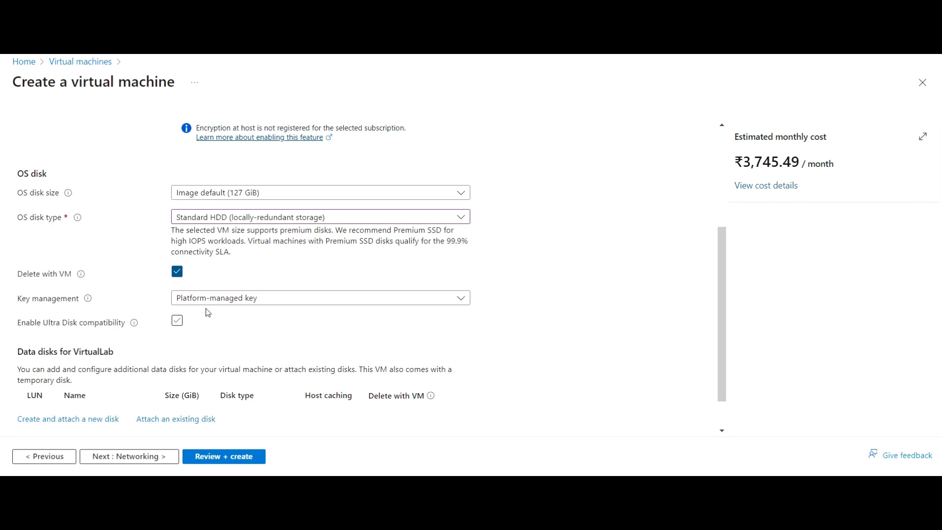
# - Keep Delete with VM and the platform-managed key, then expand the Advanced disk options
pyautogui.click(177, 273)
pyautogui.click(177, 274)
pyautogui.click(243, 300)
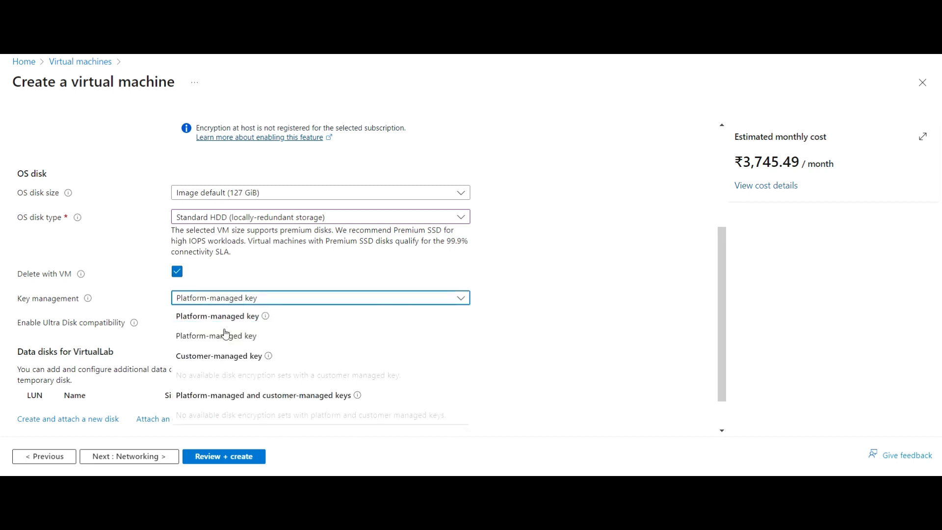
pyautogui.click(226, 337)
pyautogui.click(540, 308)
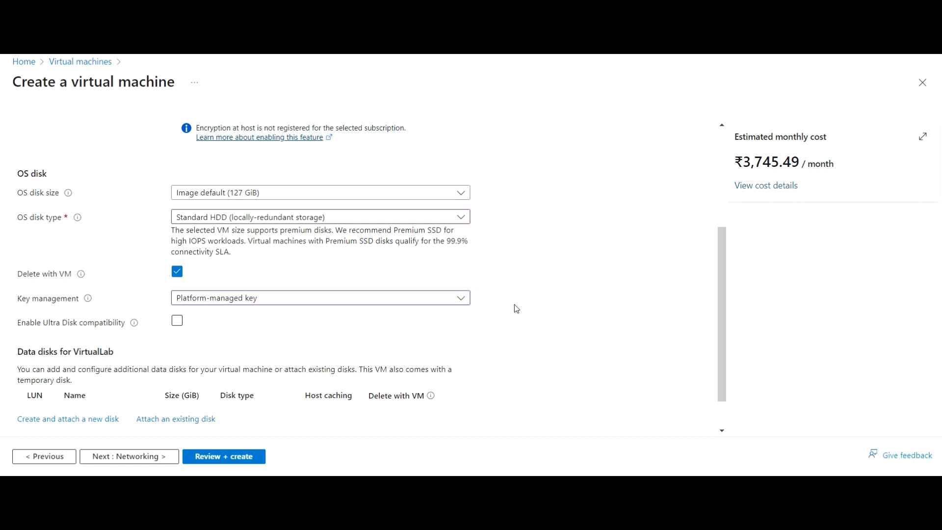
pyautogui.scroll(-2, 492, 322)
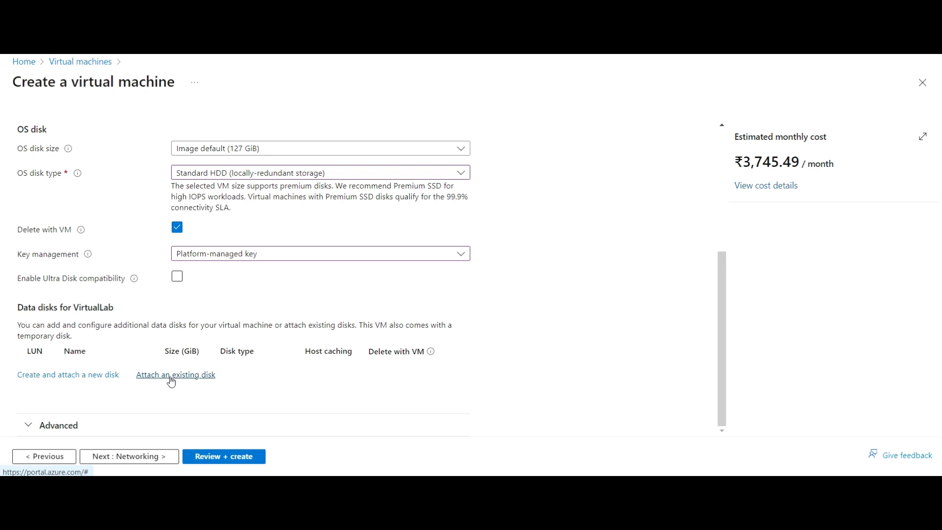
pyautogui.click(71, 429)
pyautogui.scroll(-2, 152, 402)
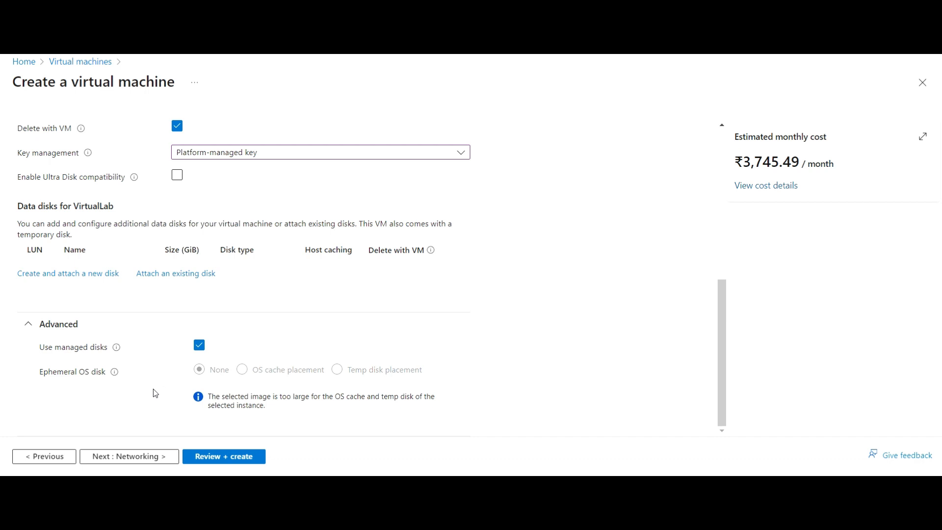
# - Review Networking: new VirtualLab-vnet, VirtualLab-ip public IP, and RDP (3389) inbound access
pyautogui.click(152, 462)
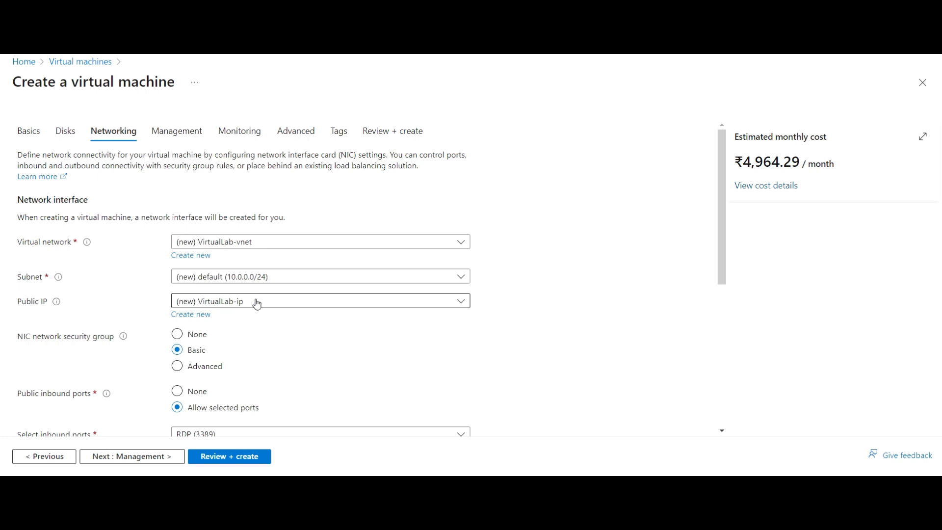
pyautogui.scroll(-1, 255, 330)
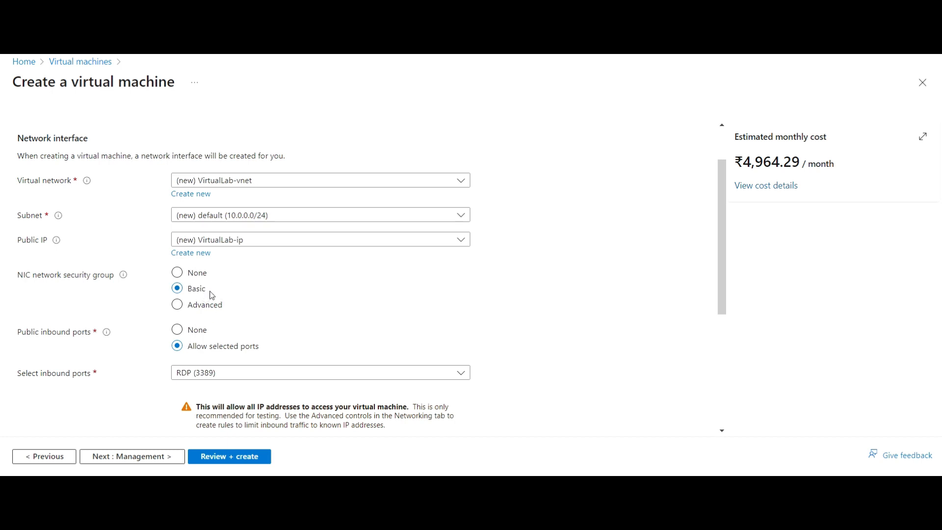
pyautogui.scroll(-1, 291, 277)
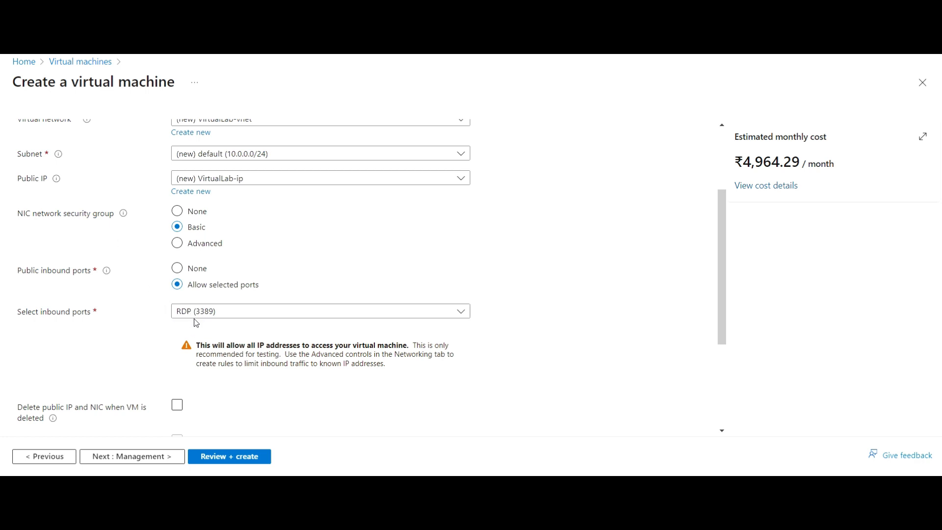
pyautogui.scroll(-3, 215, 365)
# - Tick 'Delete public IP and NIC when VM is deleted' on the Networking tab
pyautogui.click(212, 246)
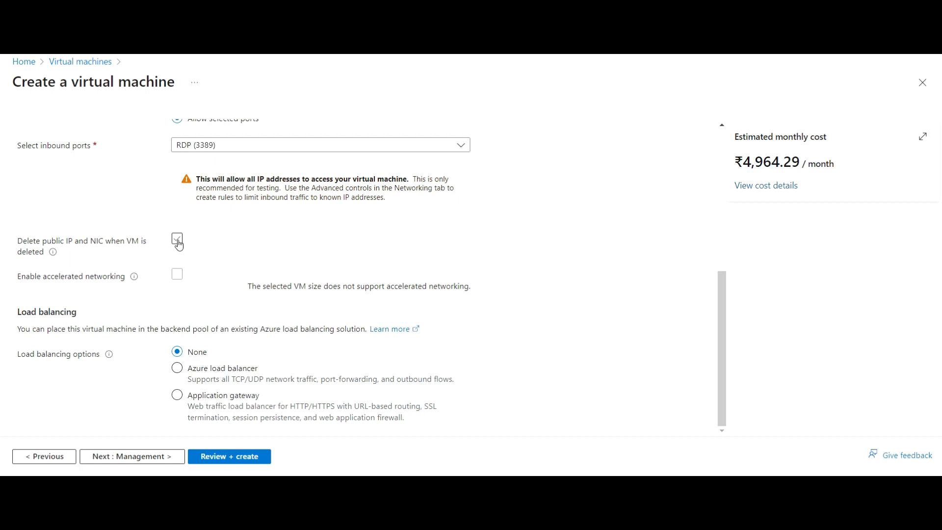
pyautogui.scroll(1, 147, 229)
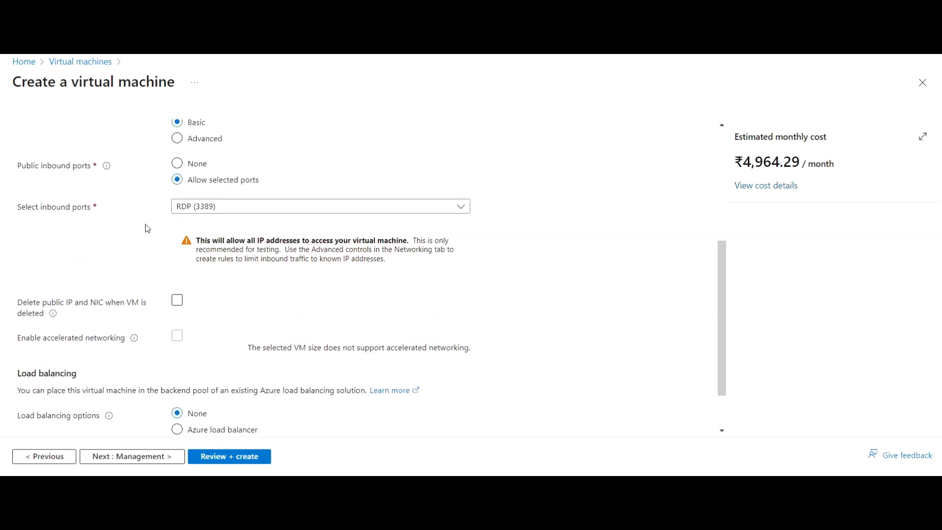
pyautogui.click(178, 303)
pyautogui.scroll(-1, 198, 314)
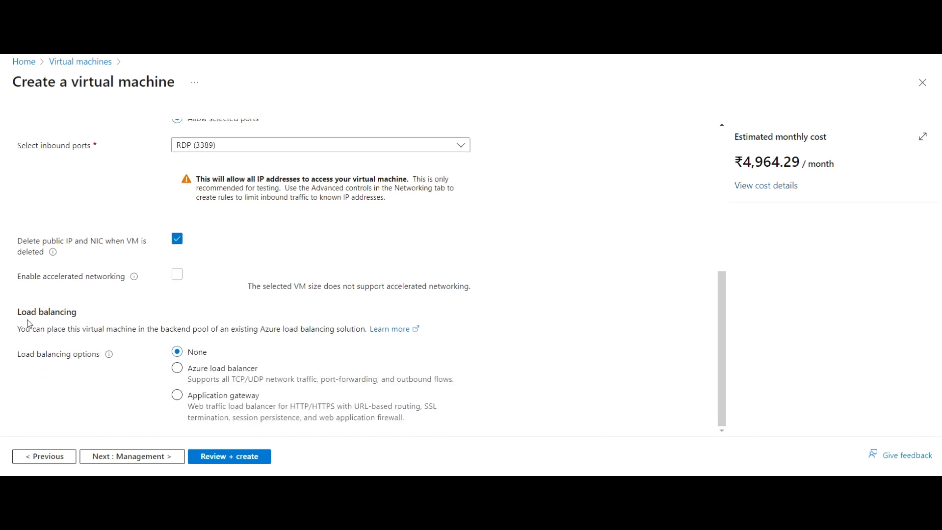
pyautogui.moveTo(54, 314); pyautogui.dragTo(78, 317)
pyautogui.click(78, 316)
# - Go through the Management tab, leaving auto-shutdown, backup and Site Recovery off
pyautogui.click(138, 461)
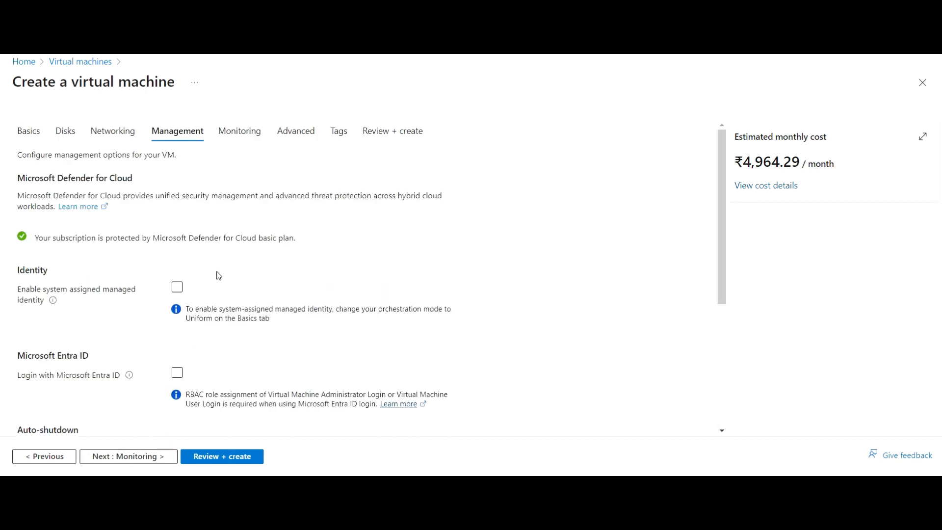
pyautogui.scroll(-1, 217, 275)
pyautogui.scroll(1, 217, 275)
pyautogui.scroll(-1, 199, 282)
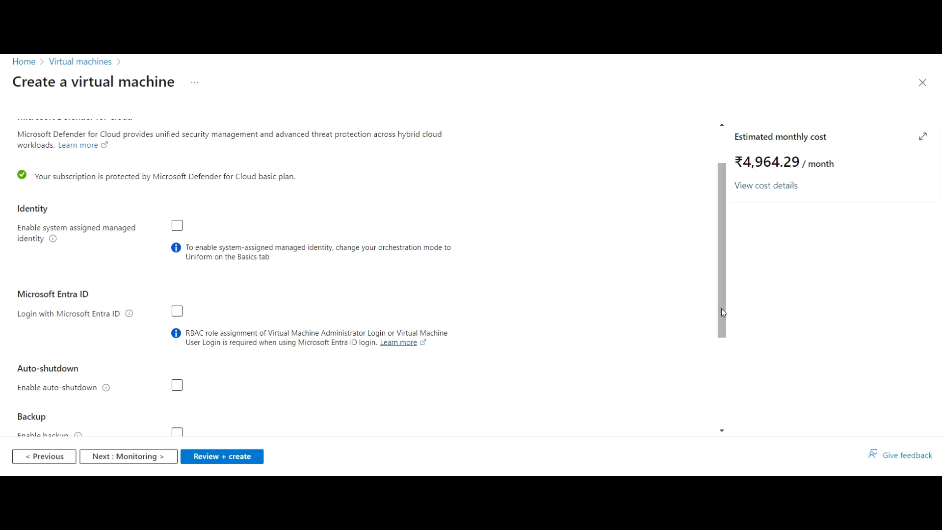
pyautogui.moveTo(721, 308); pyautogui.dragTo(720, 400)
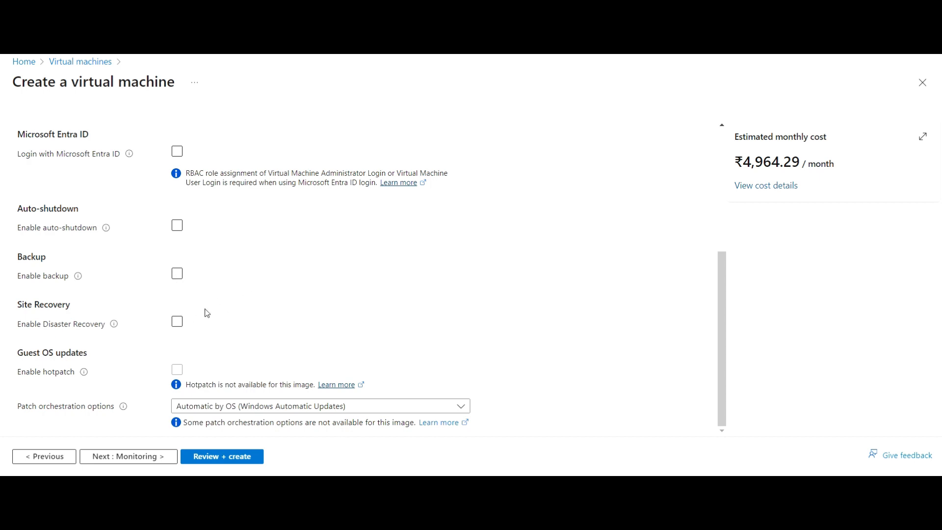
pyautogui.click(177, 321)
pyautogui.click(139, 460)
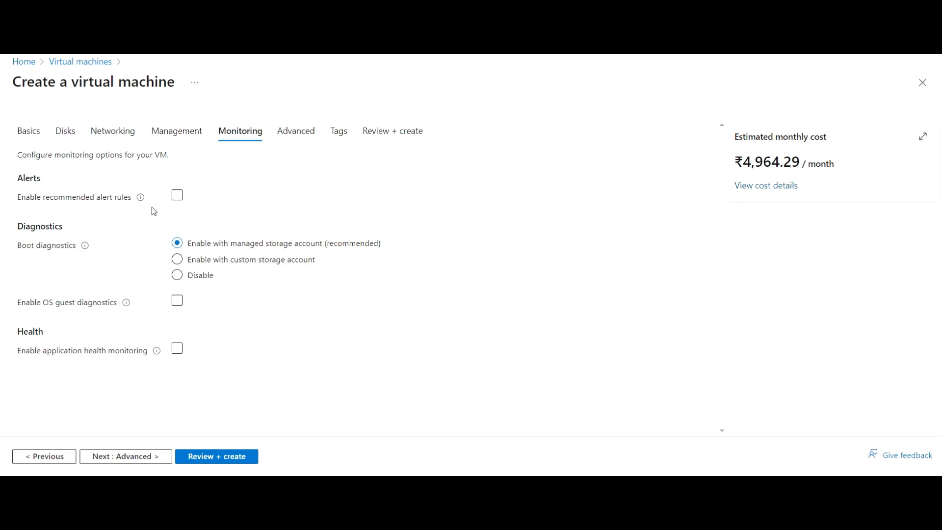
# - Leave recommended alert rules unticked, disable boot diagnostics, and continue to the Advanced tab
pyautogui.click(178, 196)
pyautogui.click(178, 195)
pyautogui.click(178, 277)
pyautogui.click(130, 457)
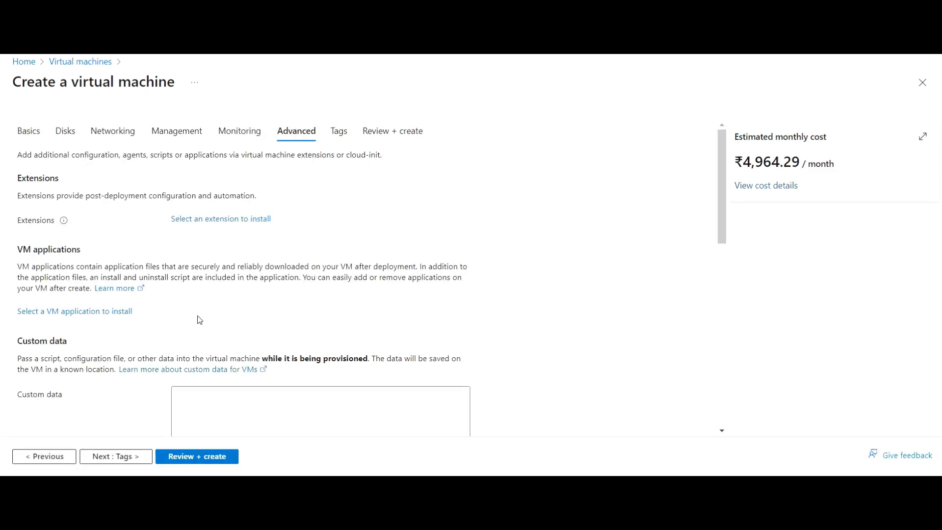
# - Review the Advanced tab, keep every default, and continue to the Tags step
pyautogui.scroll(-2, 198, 320)
pyautogui.scroll(2, 198, 288)
pyautogui.scroll(-2, 172, 301)
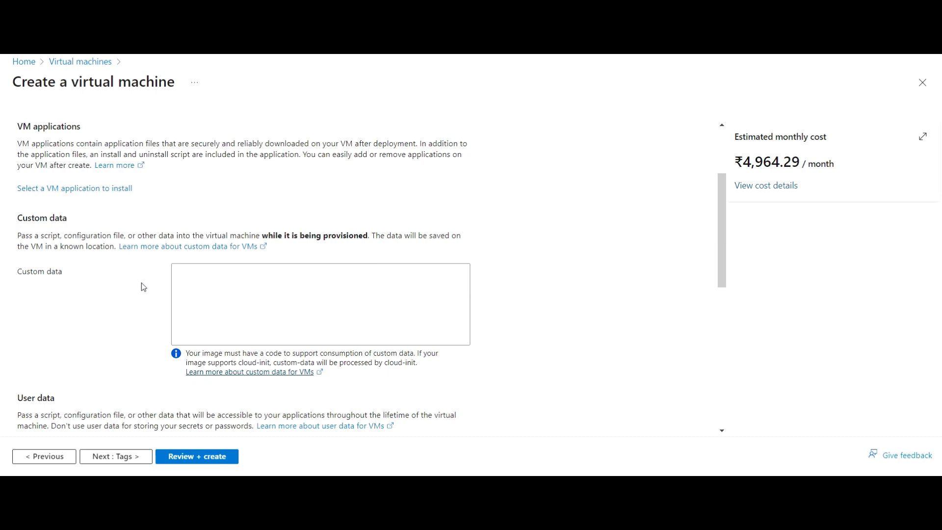
pyautogui.scroll(-3, 144, 287)
pyautogui.scroll(2, 143, 287)
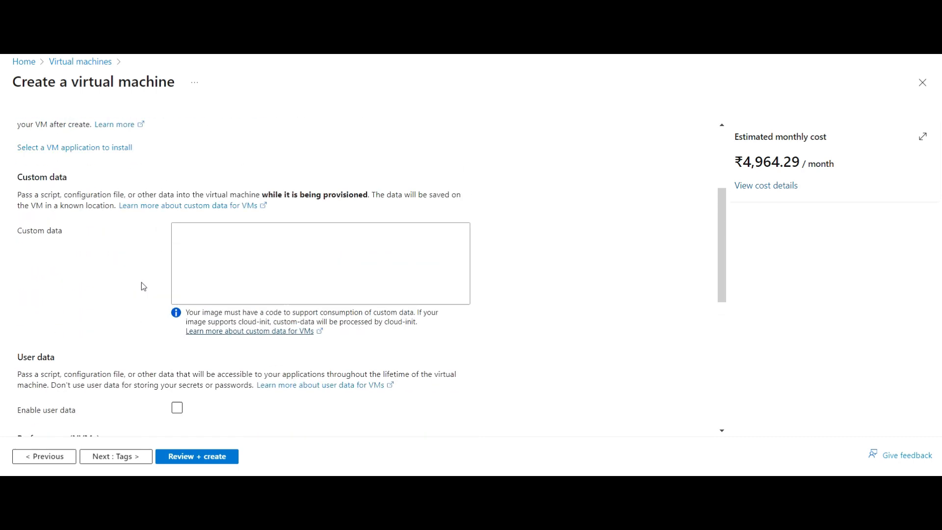
pyautogui.scroll(1, 143, 286)
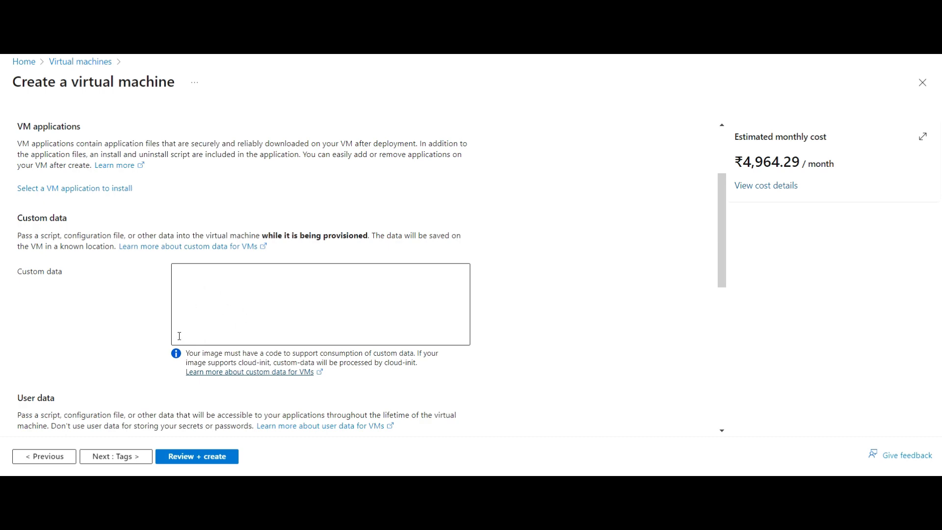
pyautogui.scroll(-5, 180, 336)
pyautogui.scroll(1, 181, 330)
pyautogui.scroll(-2, 182, 338)
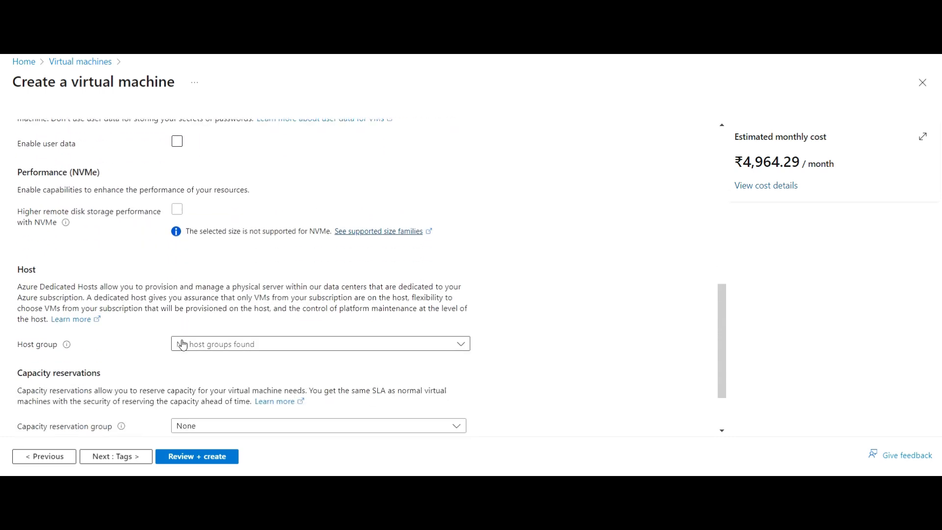
pyautogui.scroll(-2, 182, 345)
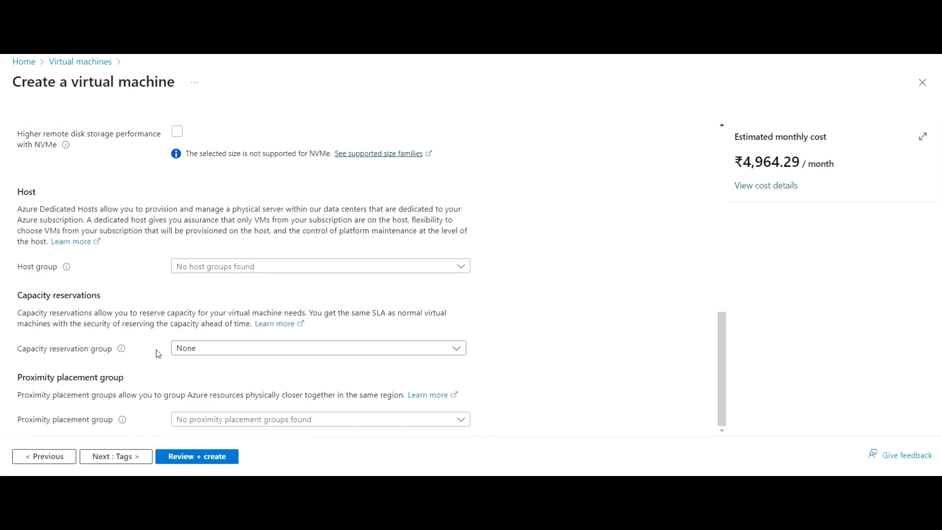
pyautogui.click(127, 462)
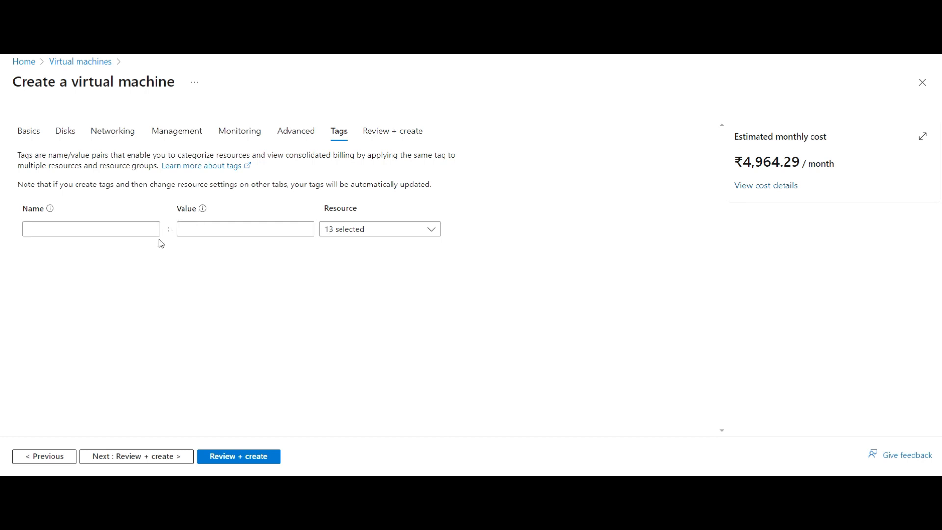
# - Leave the tags empty and proceed to Review + create
pyautogui.click(137, 458)
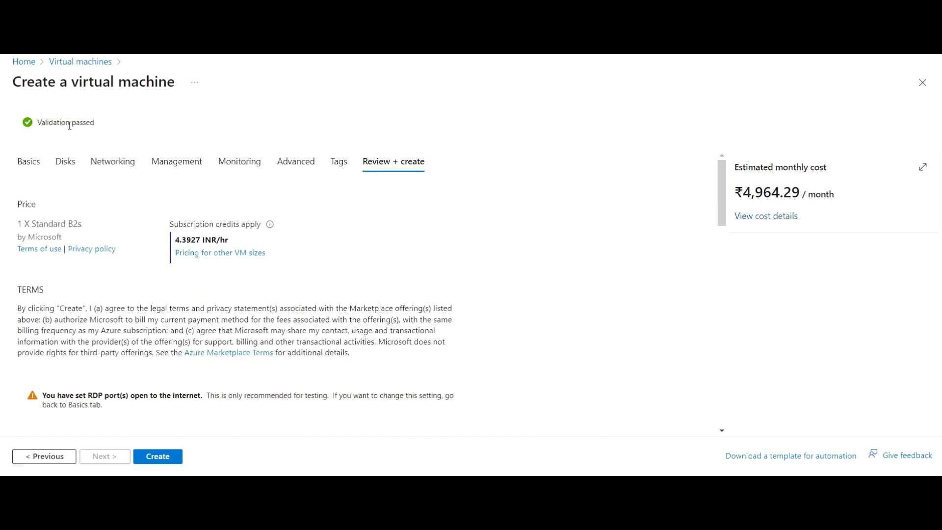
# - Confirm 'Validation passed', review the VirtualLab summary sections, and create the VM
pyautogui.moveTo(95, 123); pyautogui.dragTo(37, 123)
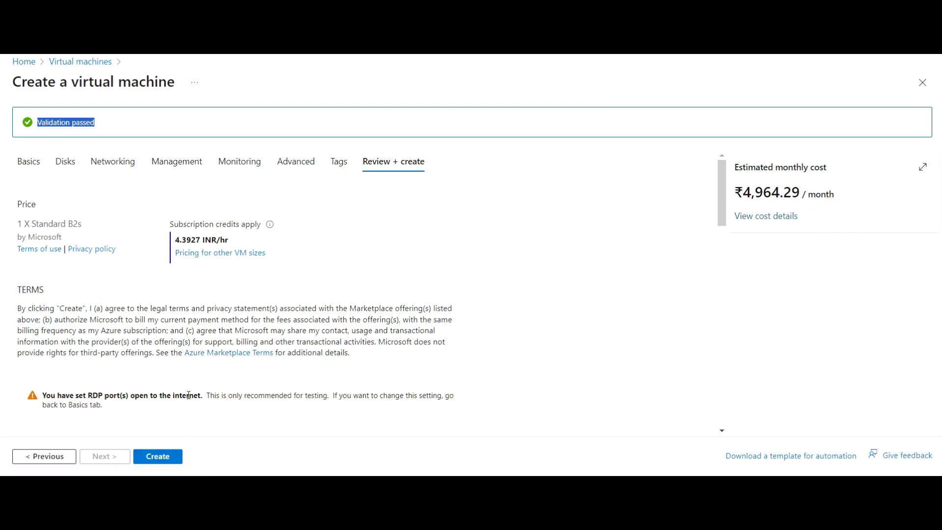
pyautogui.scroll(-10, 188, 396)
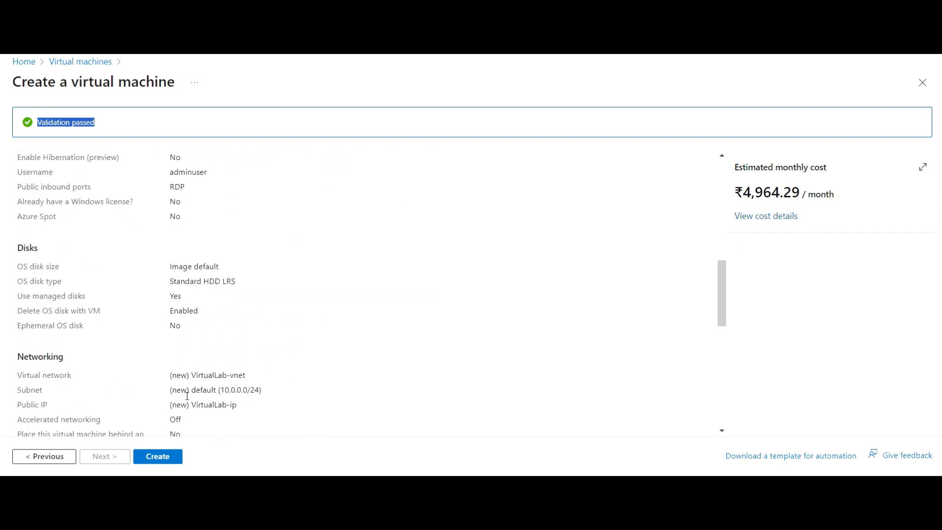
pyautogui.scroll(-10, 187, 395)
pyautogui.scroll(5, 187, 396)
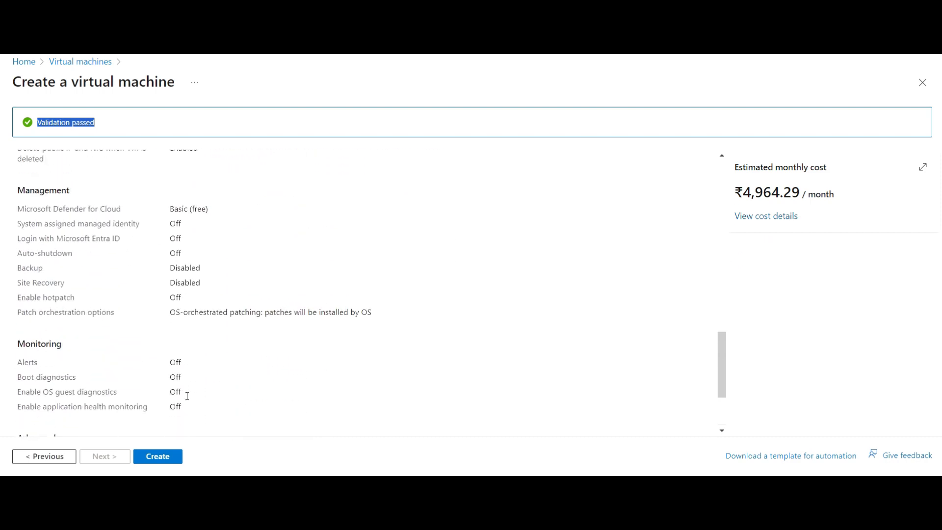
pyautogui.scroll(-3, 149, 400)
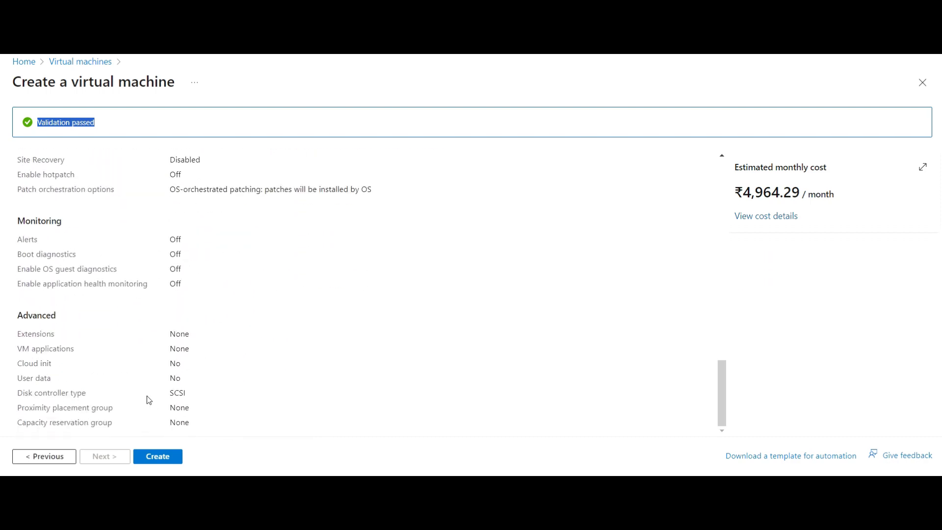
pyautogui.scroll(6, 149, 400)
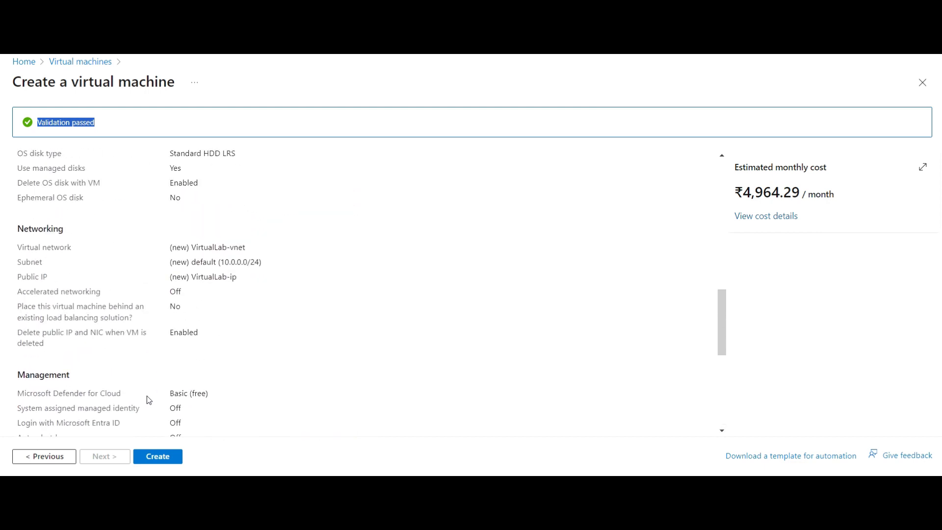
pyautogui.scroll(1, 148, 396)
pyautogui.scroll(2, 150, 391)
pyautogui.scroll(-4, 152, 391)
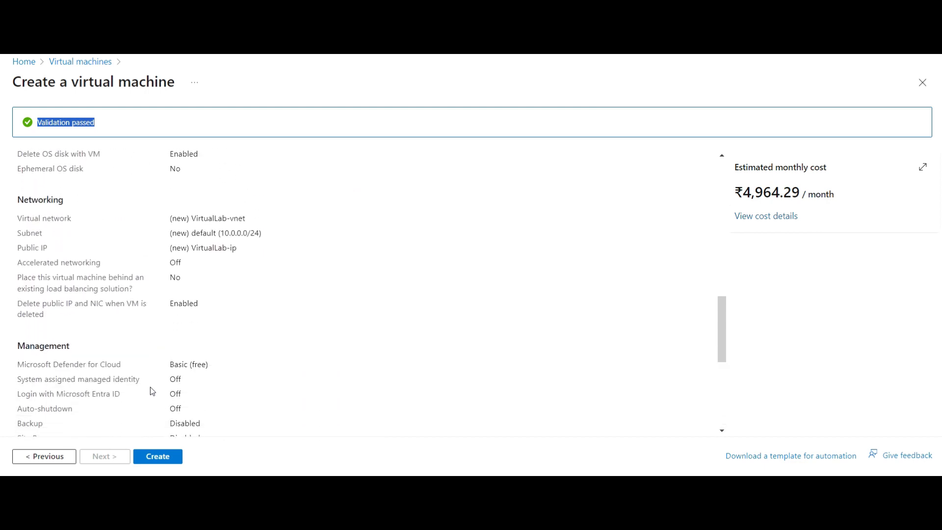
pyautogui.scroll(-6, 152, 390)
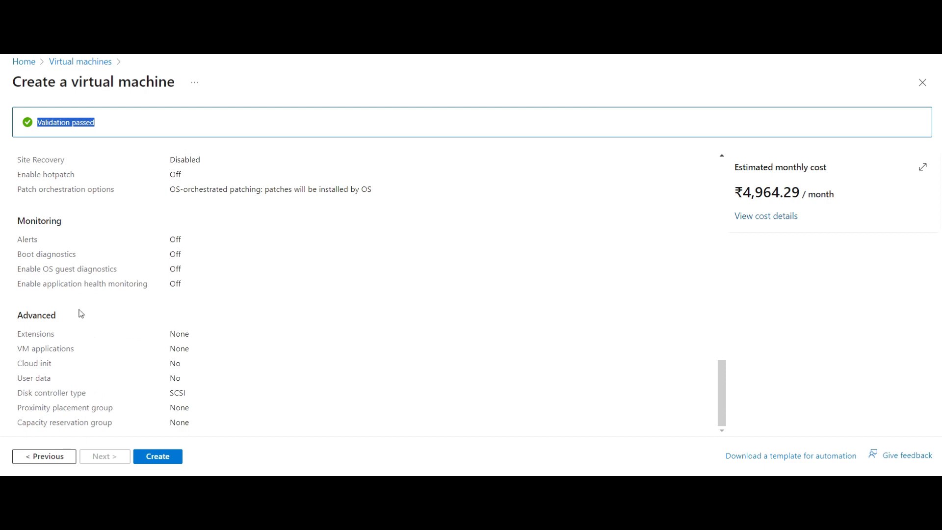
pyautogui.scroll(3, 107, 324)
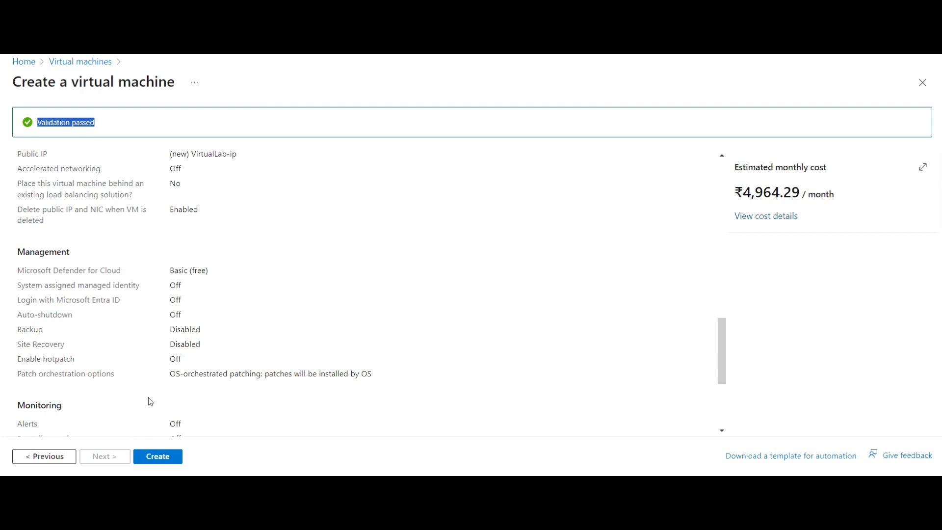
pyautogui.scroll(15, 187, 370)
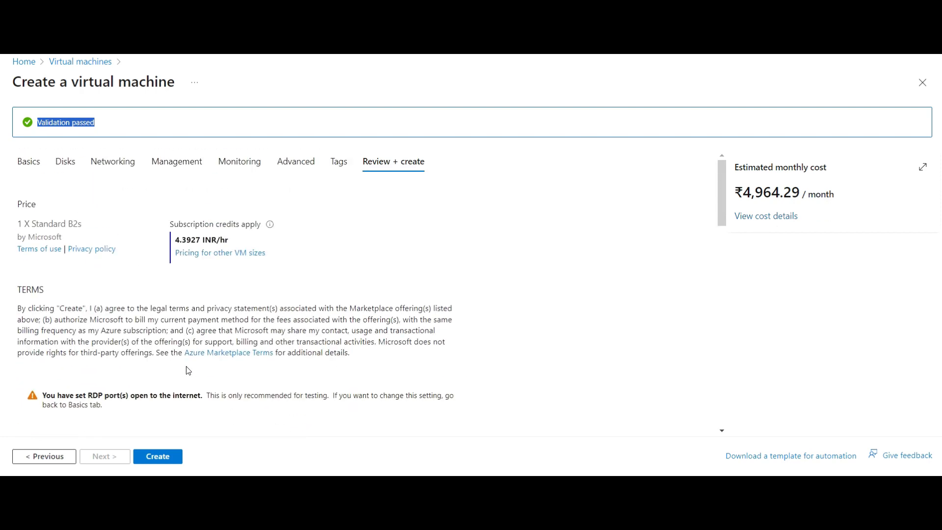
pyautogui.scroll(-10, 188, 370)
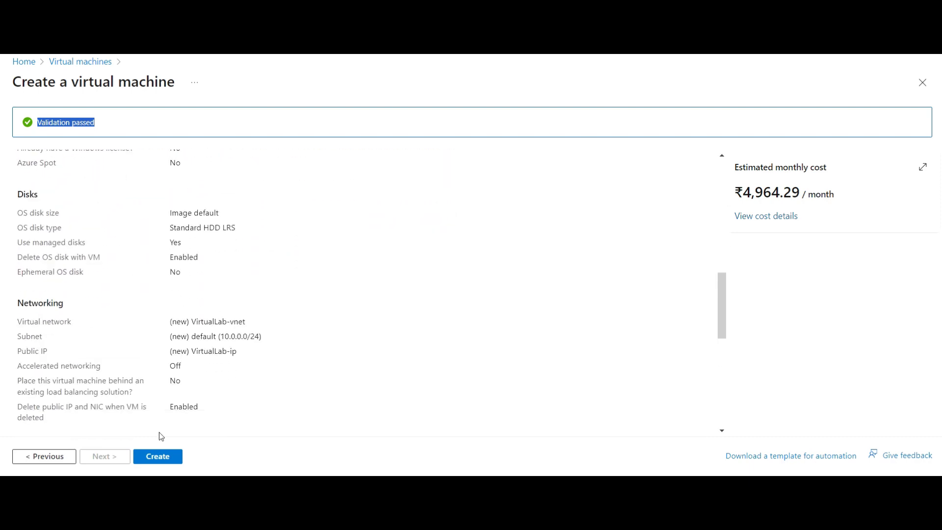
pyautogui.click(159, 457)
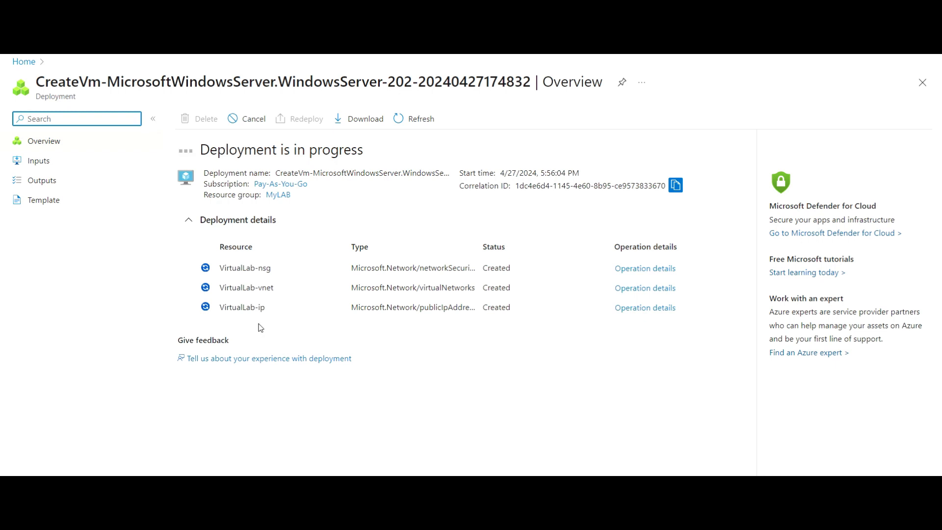
# - Refresh the Deployment details so all five VirtualLab resources show their status
pyautogui.click(425, 119)
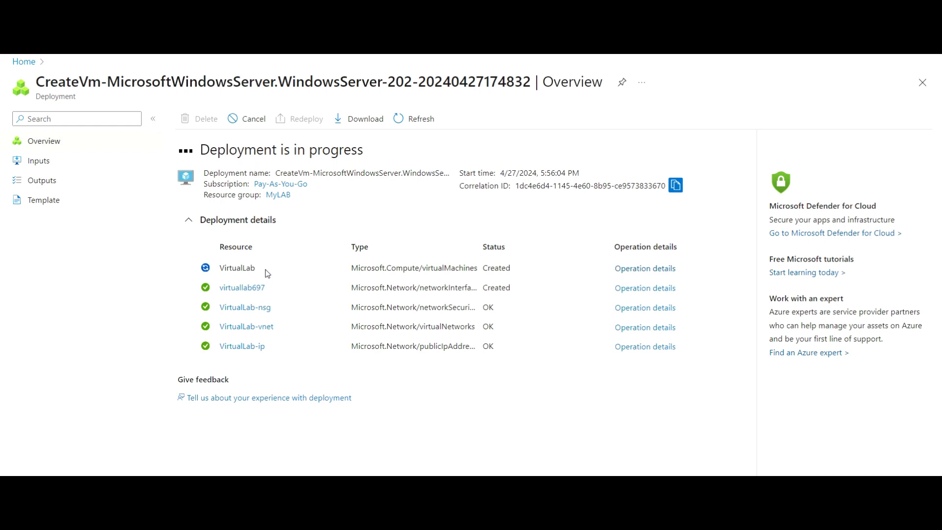
# - Inspect the VirtualLab operation details, then refresh the deployment status again
pyautogui.click(628, 271)
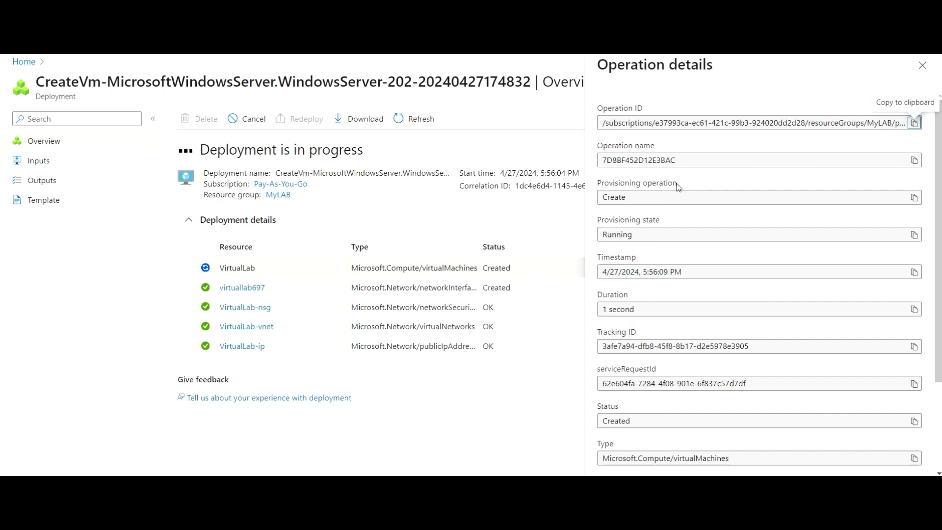
pyautogui.scroll(-3, 682, 304)
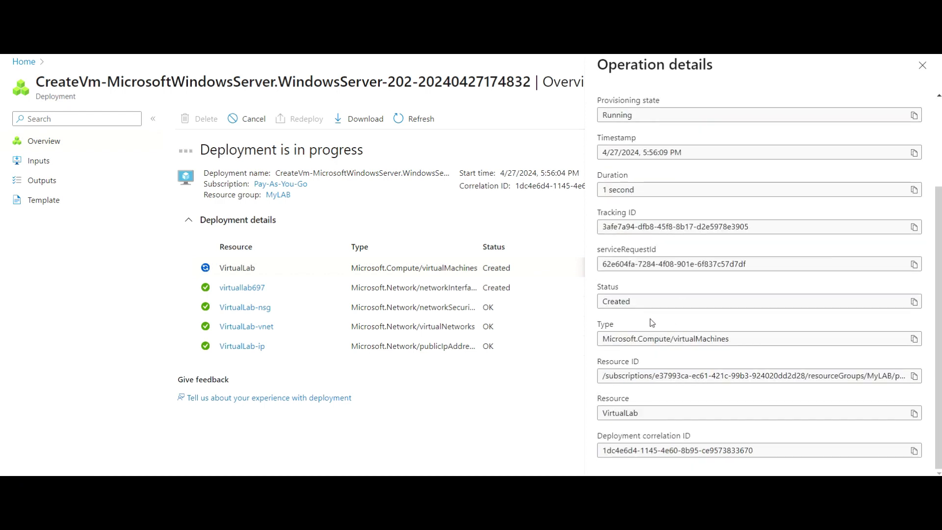
pyautogui.scroll(3, 679, 342)
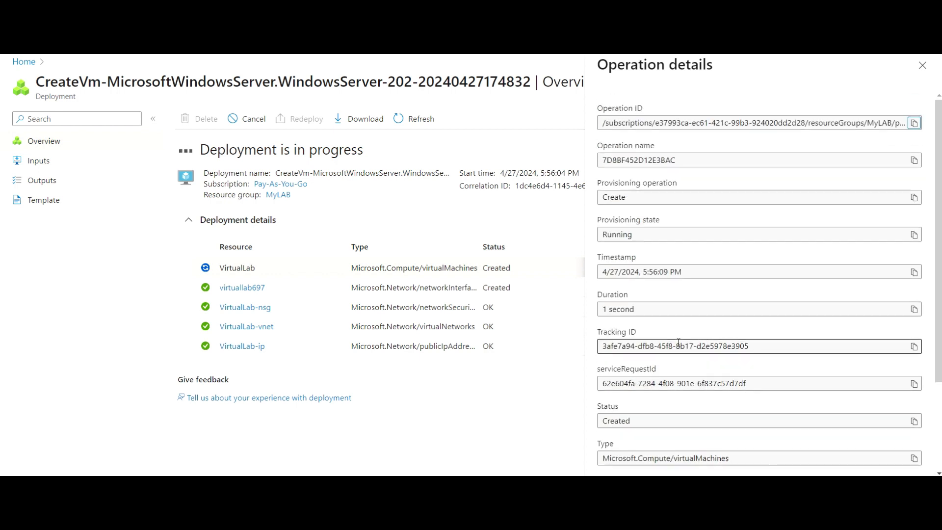
pyautogui.click(922, 66)
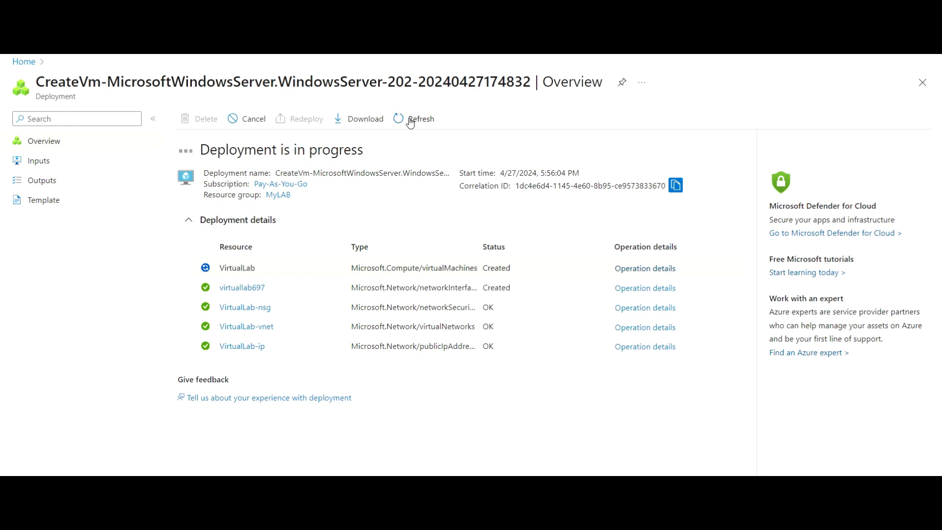
pyautogui.click(417, 122)
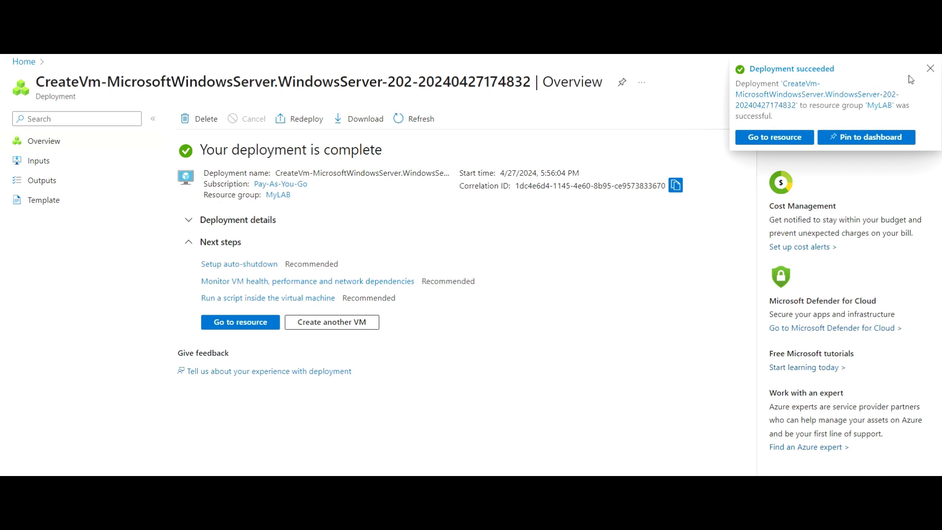
# - Dismiss the success notice, open the deployed VirtualLab VM, and reload its page with F5
pyautogui.click(929, 69)
pyautogui.click(256, 324)
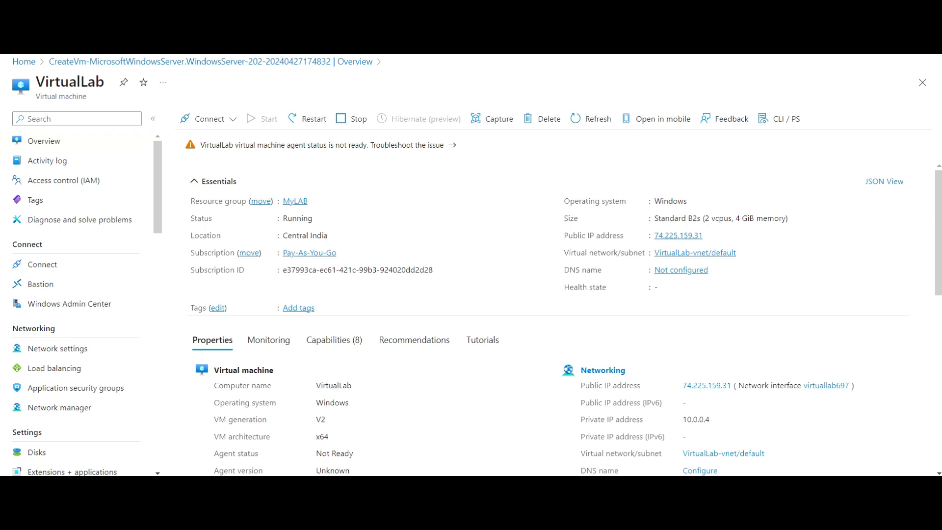
pyautogui.press('F5')
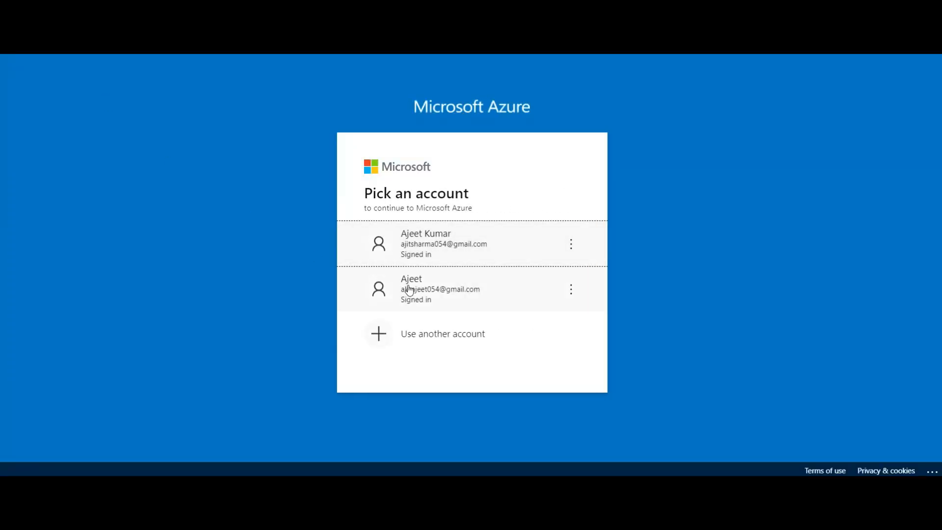
# - Sign back in, refresh the VirtualLab overview, and copy public IP 74.225.159.31
pyautogui.click(419, 244)
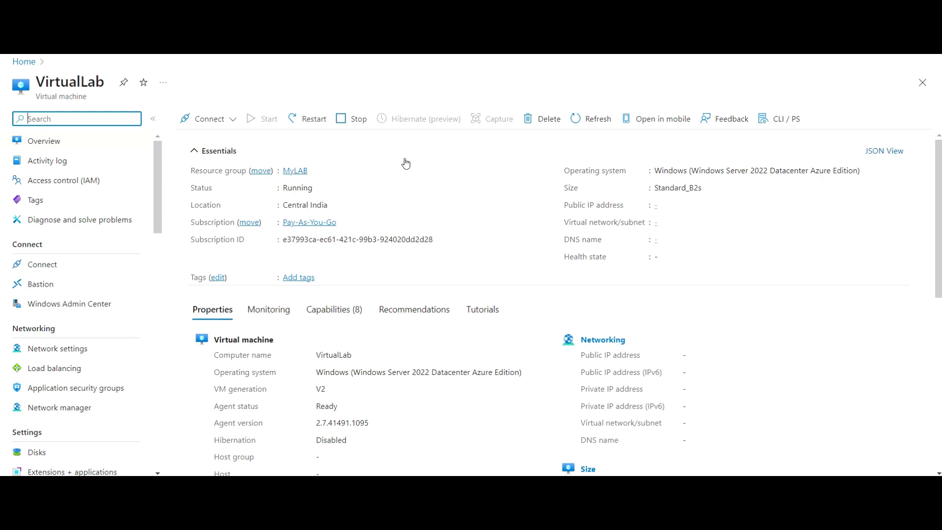
pyautogui.click(588, 124)
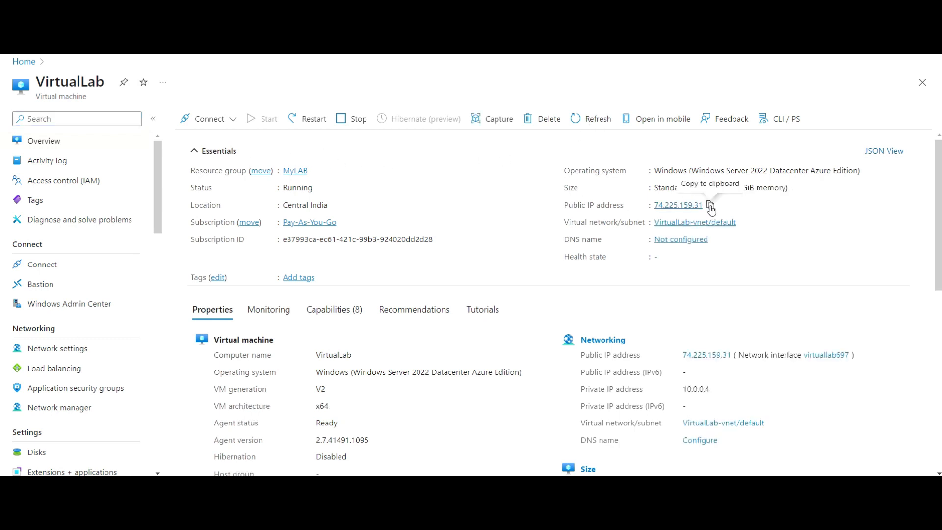
pyautogui.click(710, 205)
# - Launch Remote Desktop with mstsc and connect to 74.225.159.31
pyautogui.press('super+r')
pyautogui.write('mstsc')
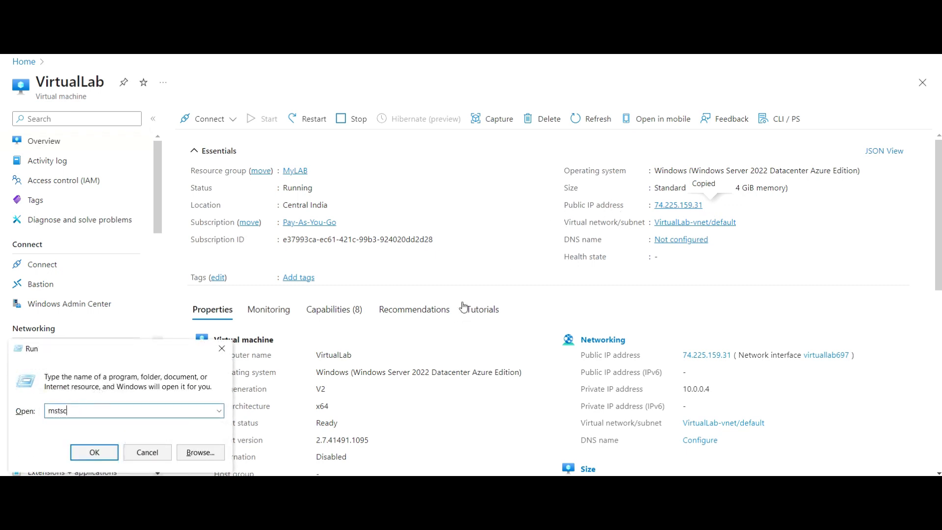
pyautogui.press('Return')
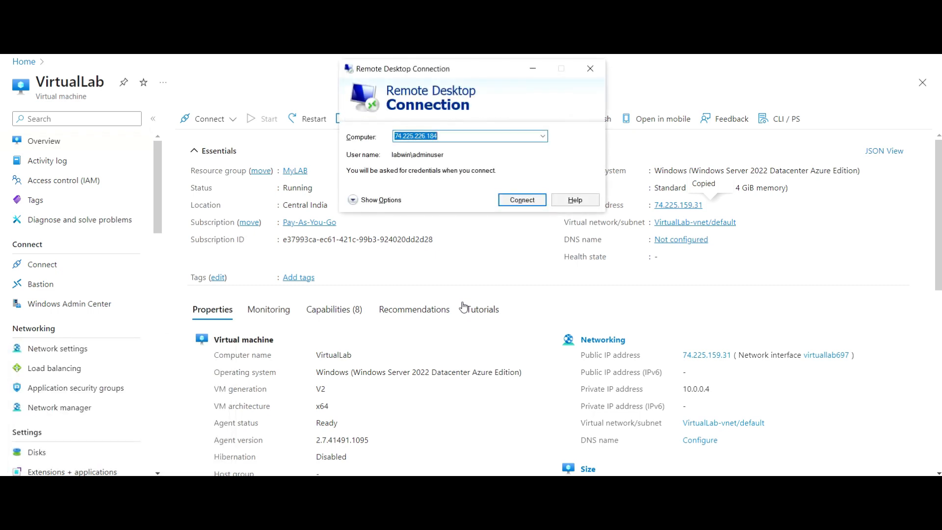
pyautogui.hotkey('ctrl', 'v')
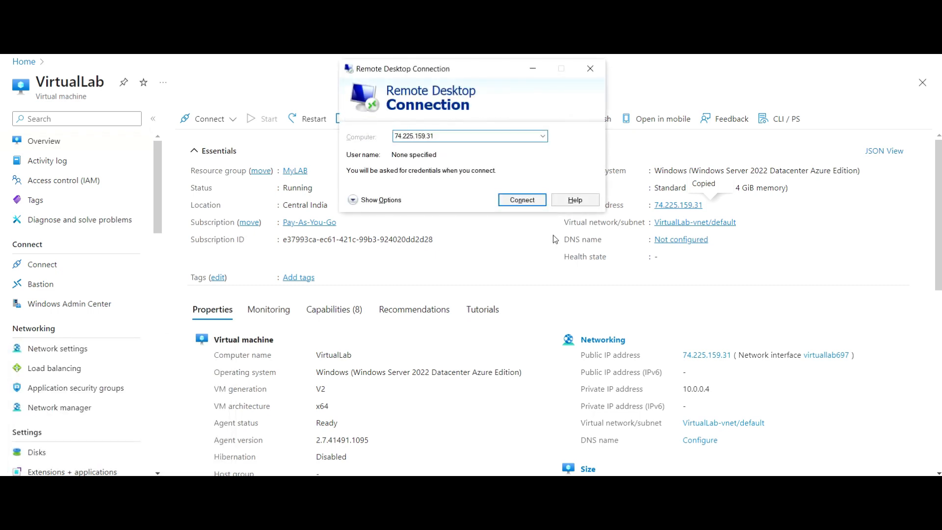
pyautogui.press('Return')
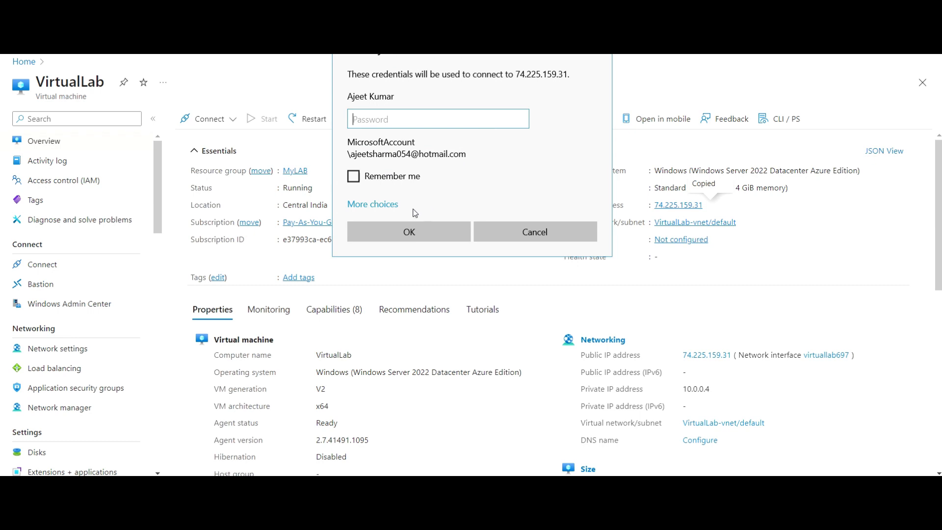
# - Sign in as a different account with the VM admin credentials and accept the certificate
pyautogui.click(397, 205)
pyautogui.click(420, 285)
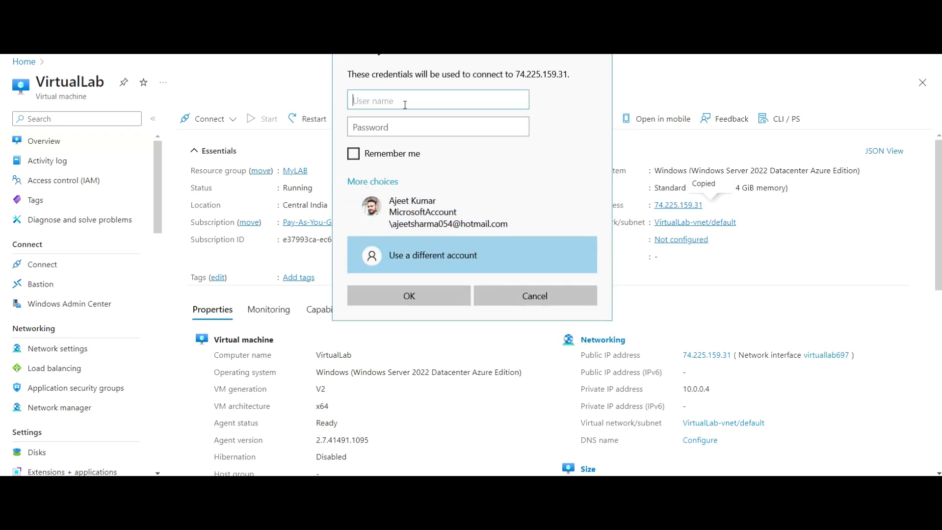
pyautogui.write('adminuser')
pyautogui.press('Tab')
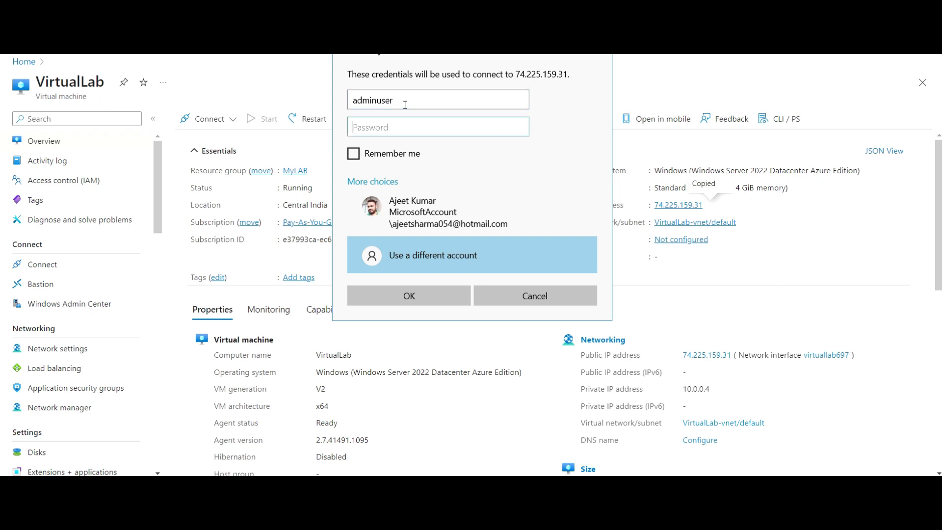
pyautogui.write('••••••••••••')
pyautogui.press('Return')
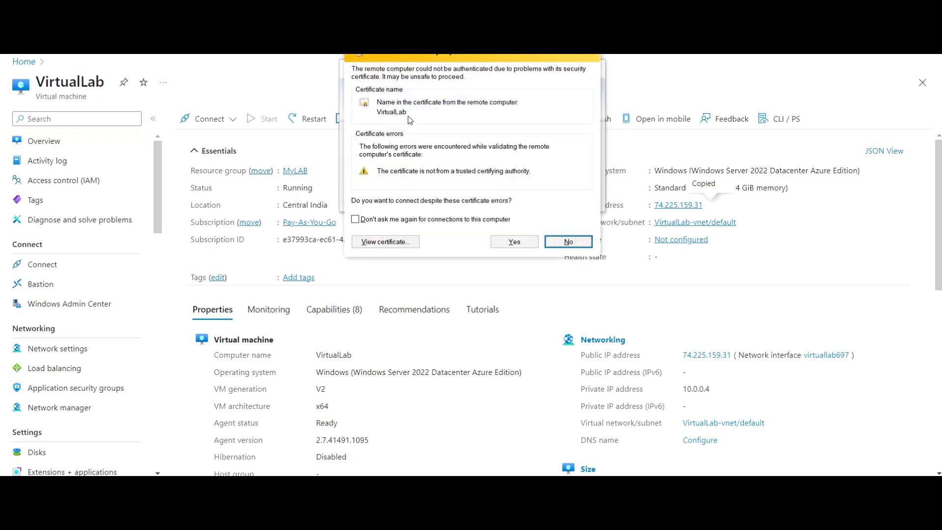
pyautogui.click(522, 241)
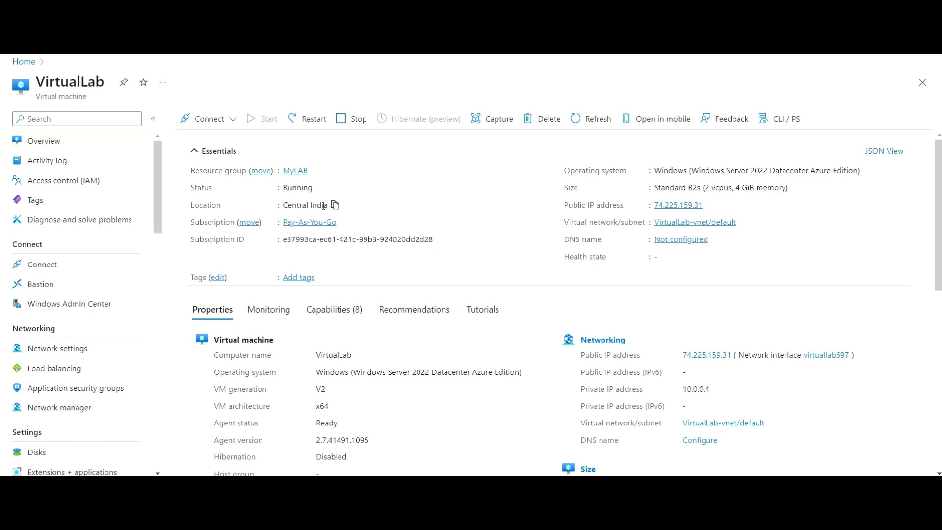
# - Open VirtualLab's Network settings under Networking
pyautogui.scroll(-3, 475, 289)
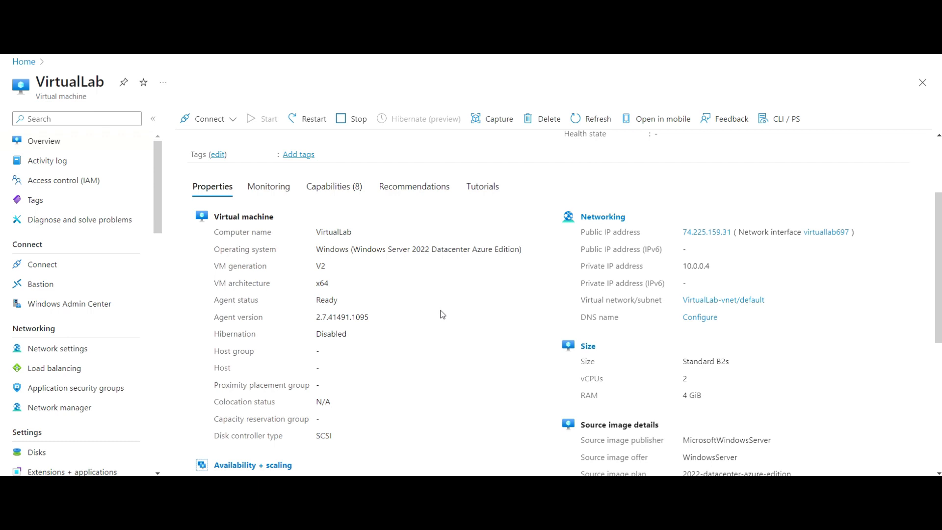
pyautogui.scroll(-3, 428, 272)
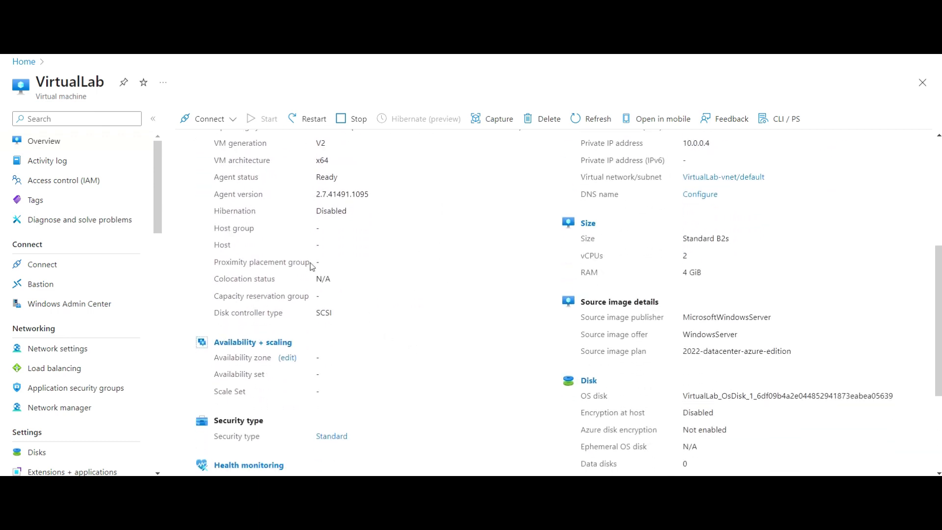
pyautogui.click(54, 352)
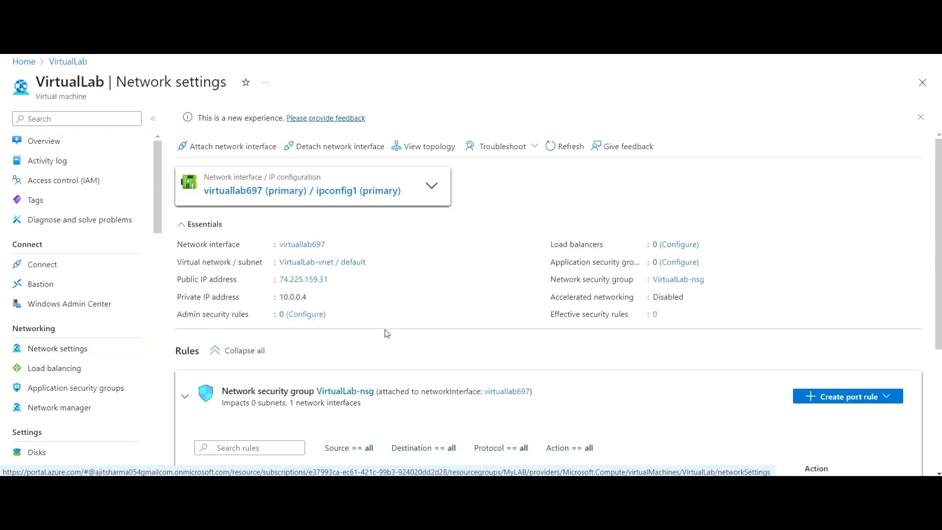
pyautogui.scroll(-1, 385, 330)
pyautogui.scroll(1, 386, 330)
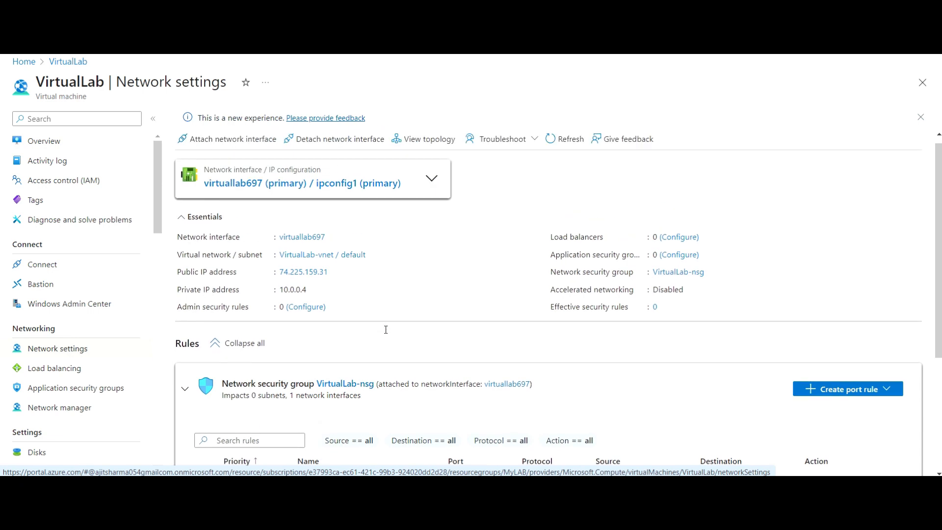
pyautogui.click(295, 194)
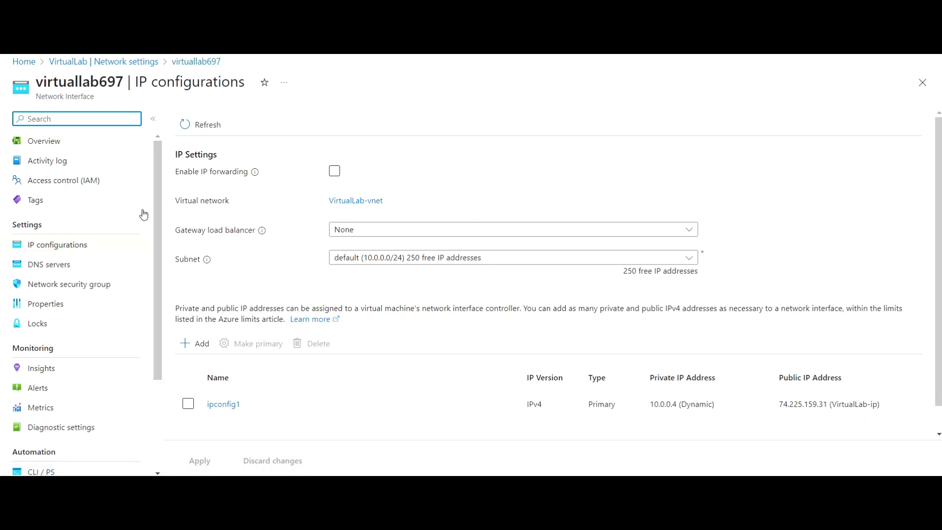
pyautogui.click(68, 283)
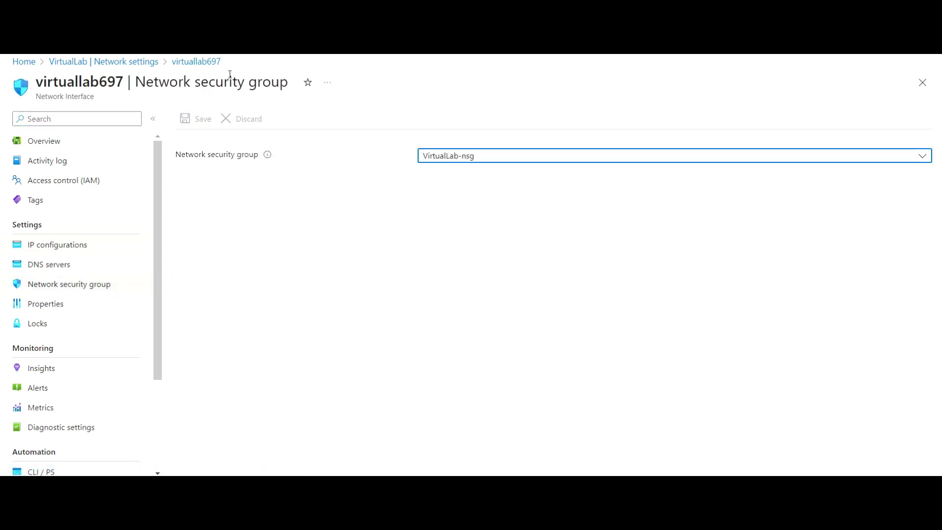
pyautogui.click(151, 62)
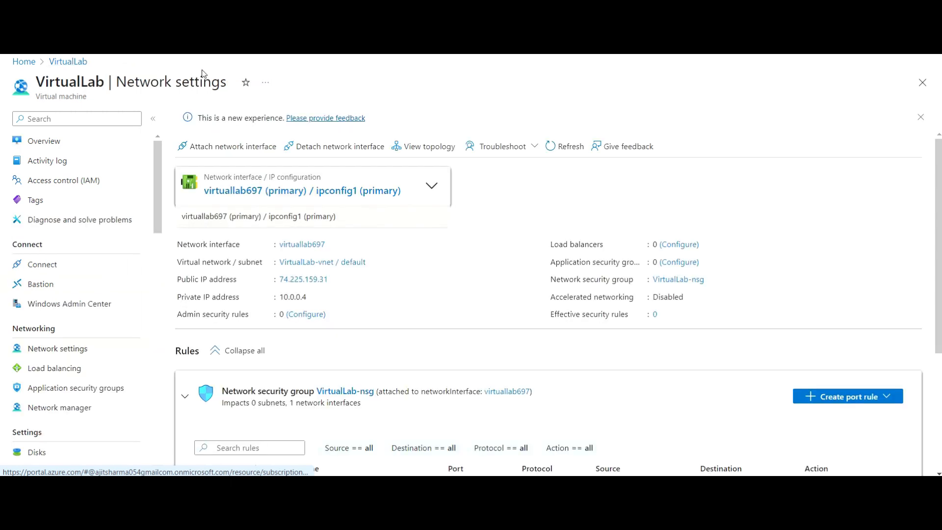
# - Go Home, reopen VirtualLab from Recent resources, and select its title text
pyautogui.click(24, 61)
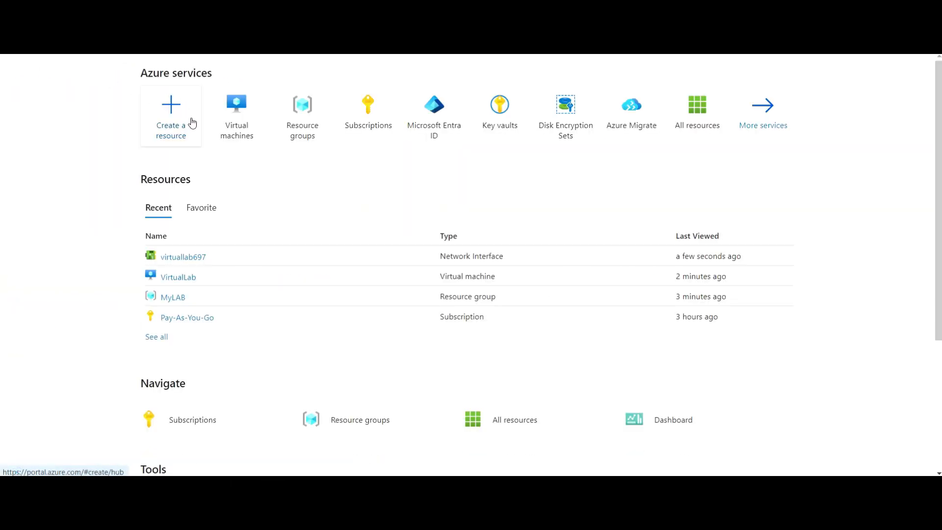
pyautogui.click(178, 277)
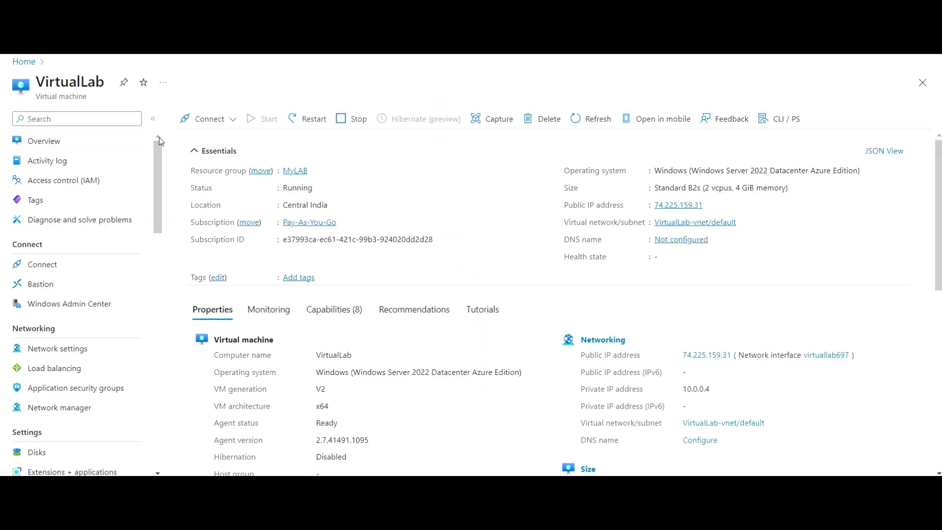
pyautogui.moveTo(103, 85); pyautogui.dragTo(39, 83)
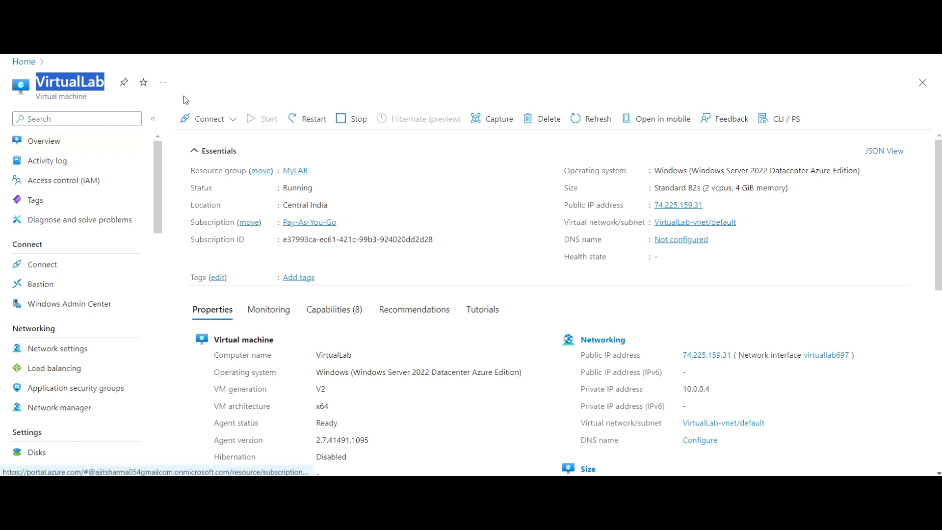
pyautogui.doubleClick(208, 70)
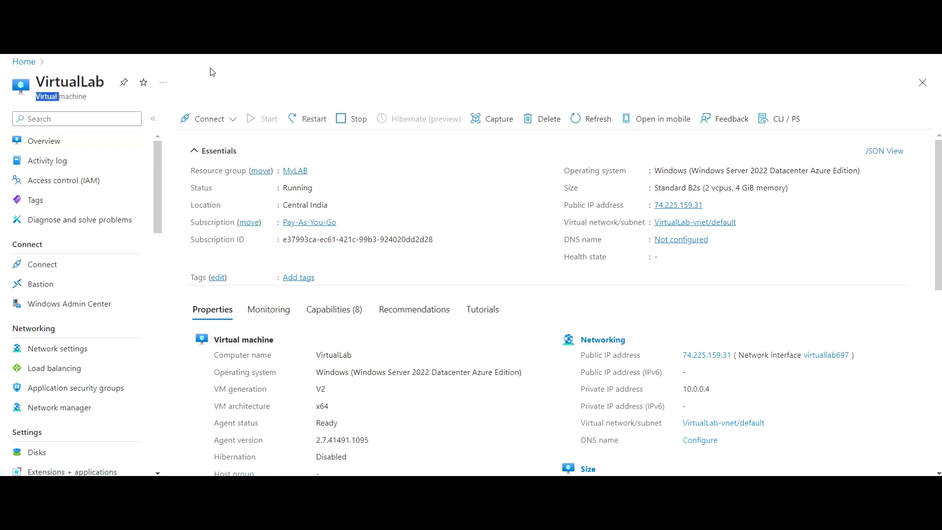